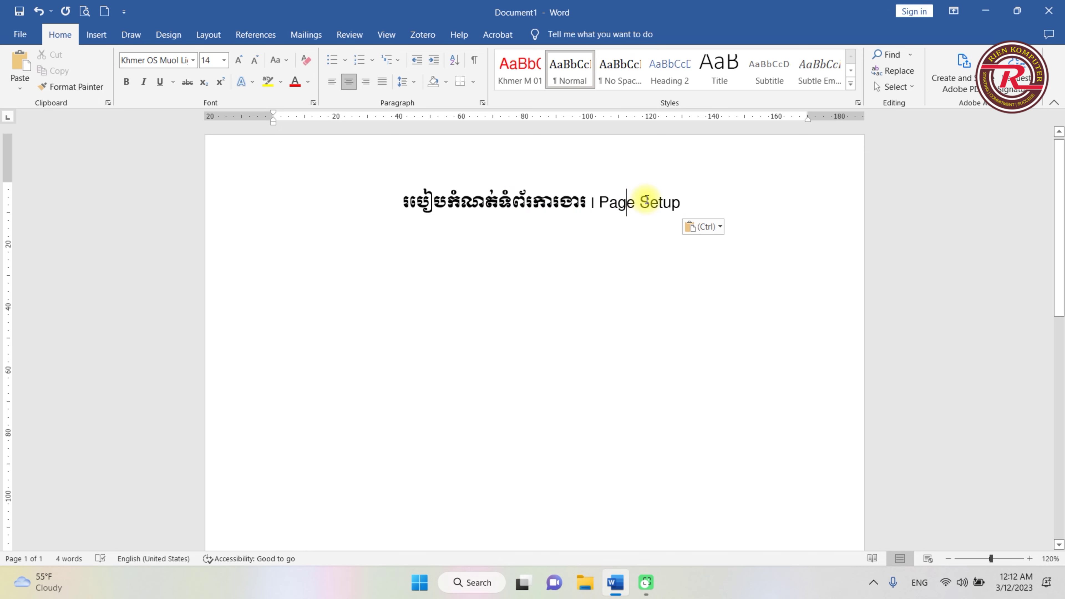
Step: Select the Setup, Khmer and Page words in the bilingual title line
drag(641, 209, 680, 208)
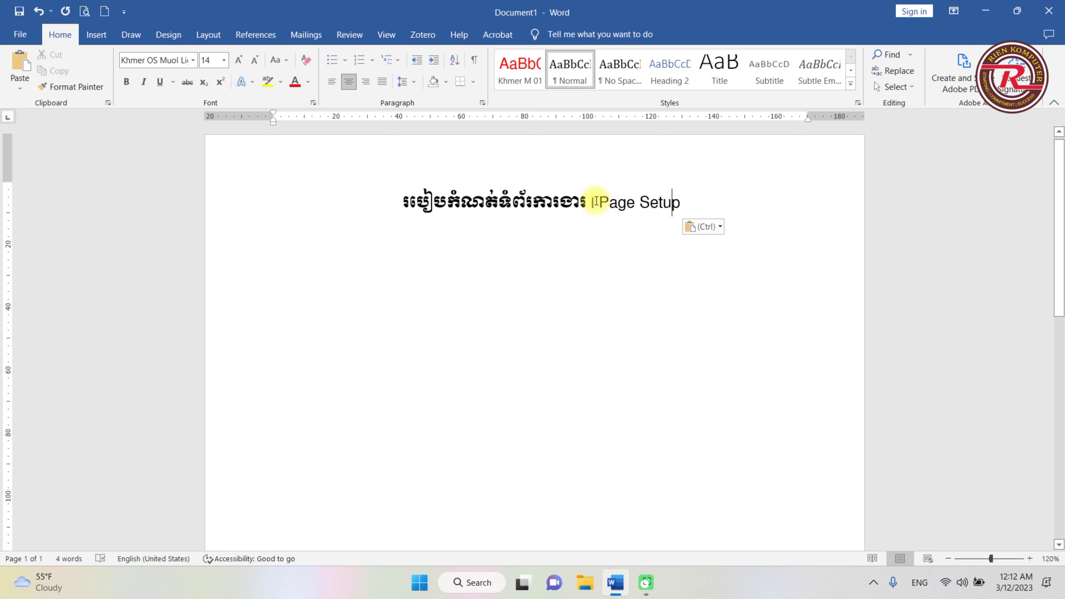
drag(498, 198, 449, 195)
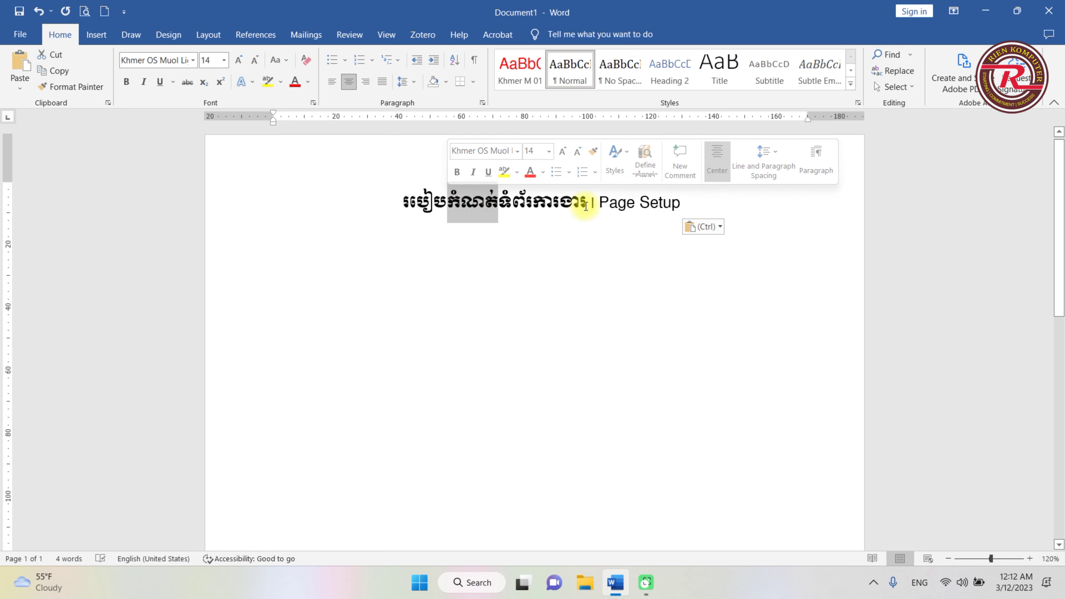
double_click(611, 202)
Step: Insert a new empty paragraph directly beneath the Khmer–English 'Page Setup' title
click(538, 204)
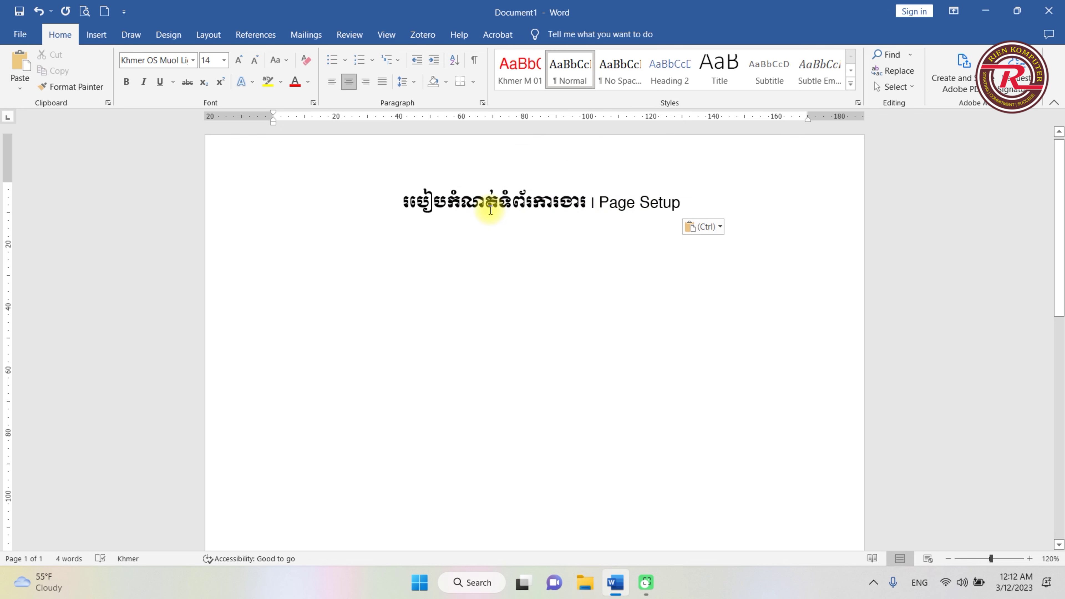
key(Return)
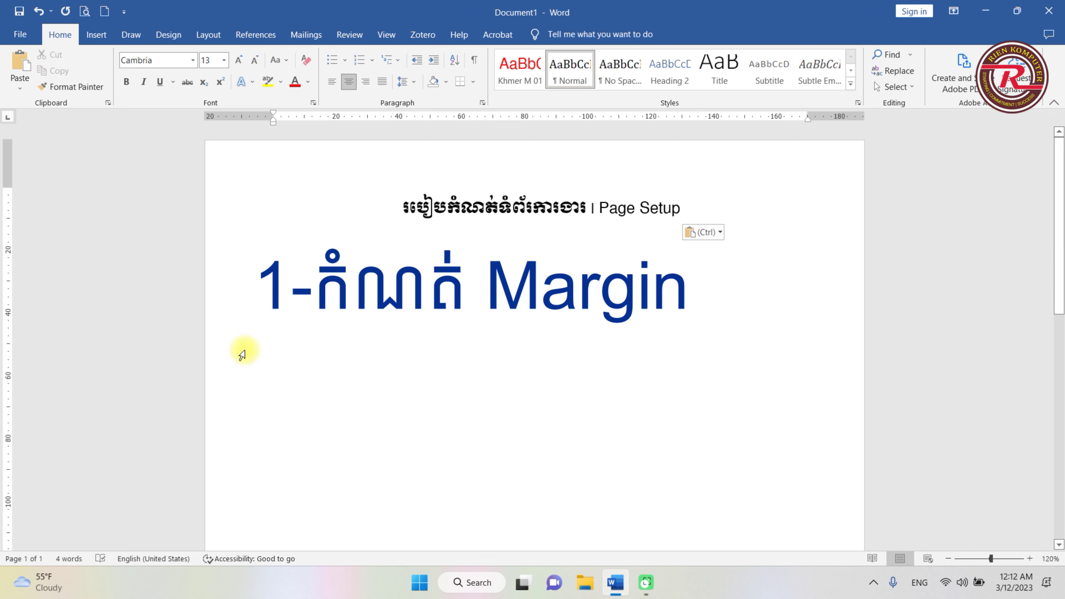
scroll(839, 418, down, 5)
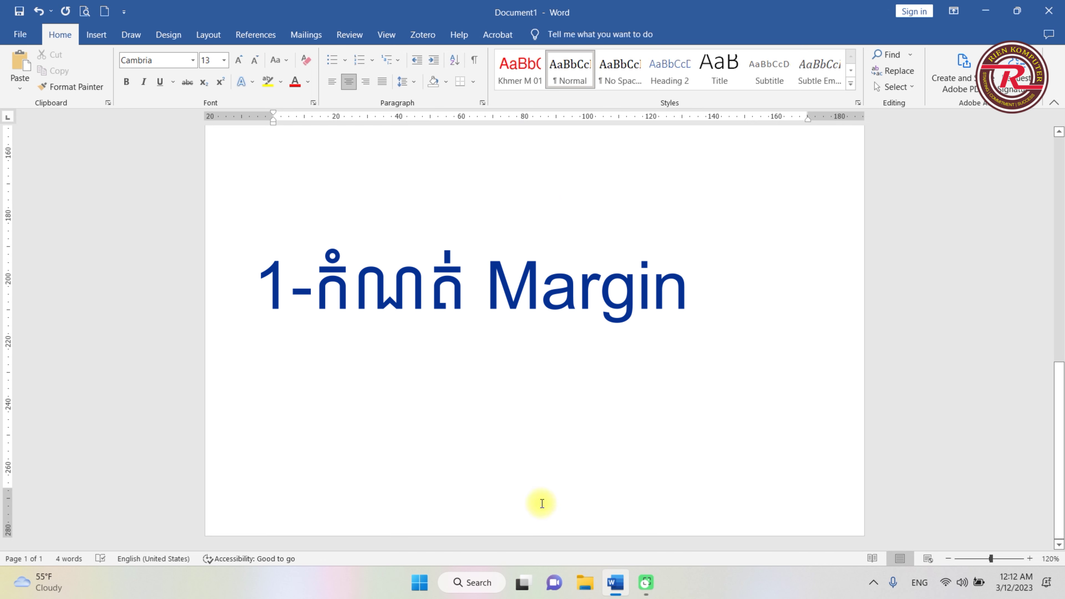
scroll(520, 279, up, 5)
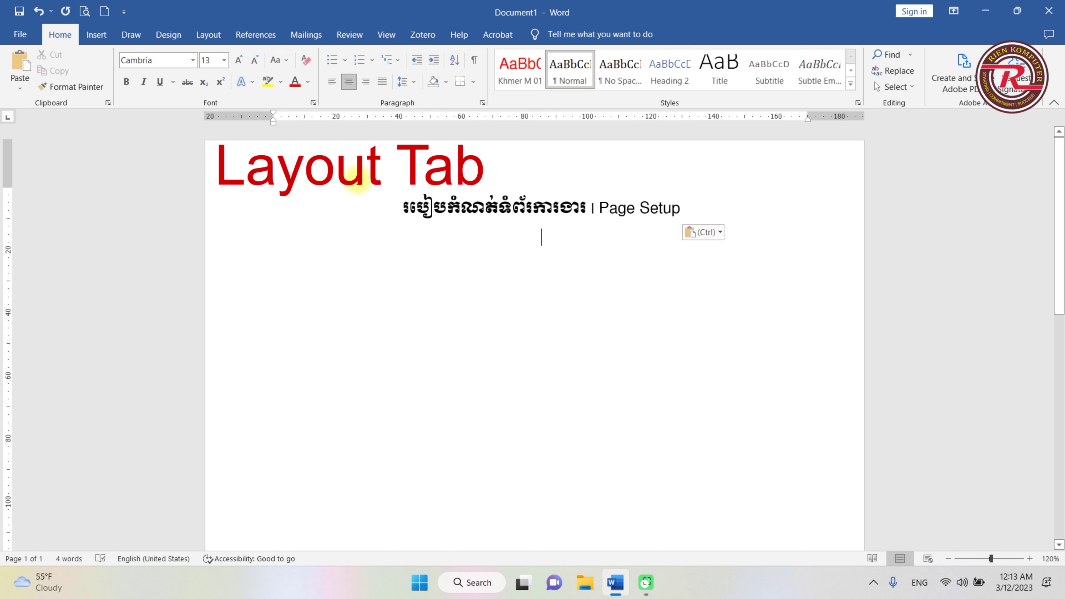
click(208, 35)
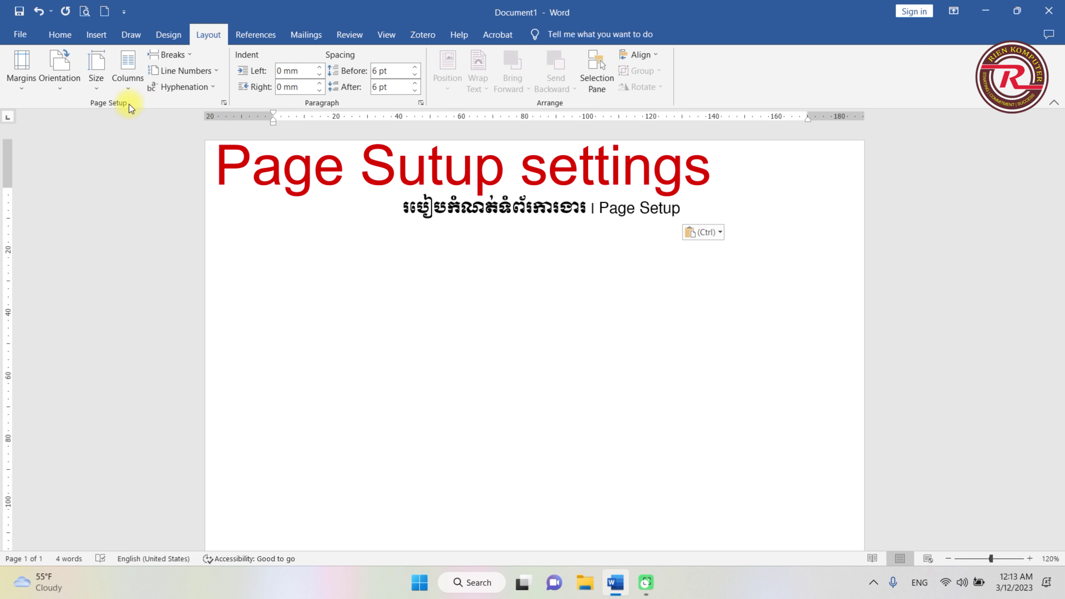
Step: Open the Page Setup dialog, centre it, and inspect the 15 mm top margin value
click(223, 103)
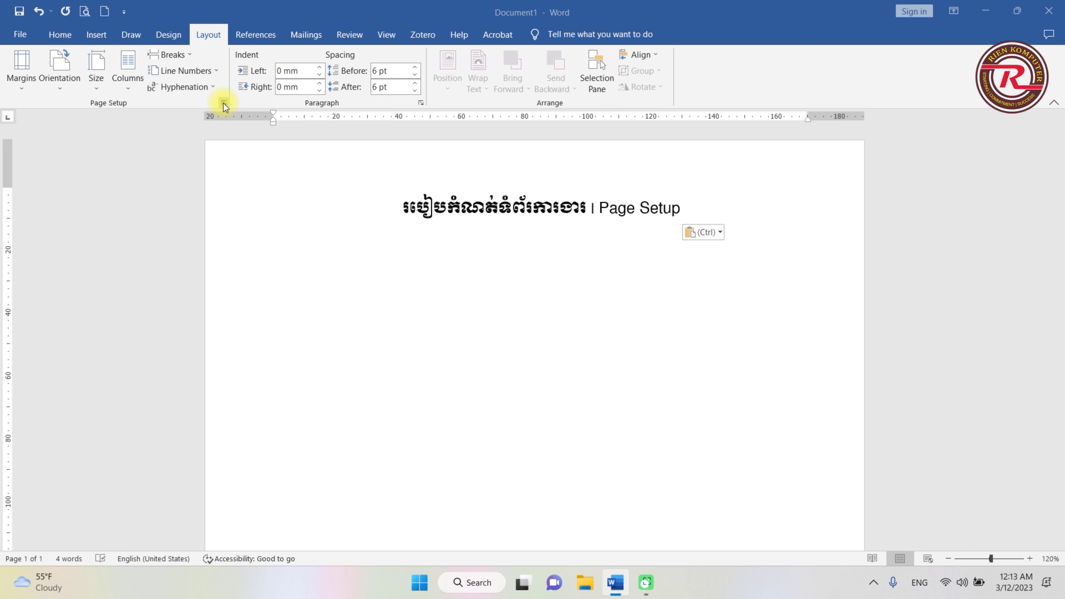
drag(789, 158, 530, 171)
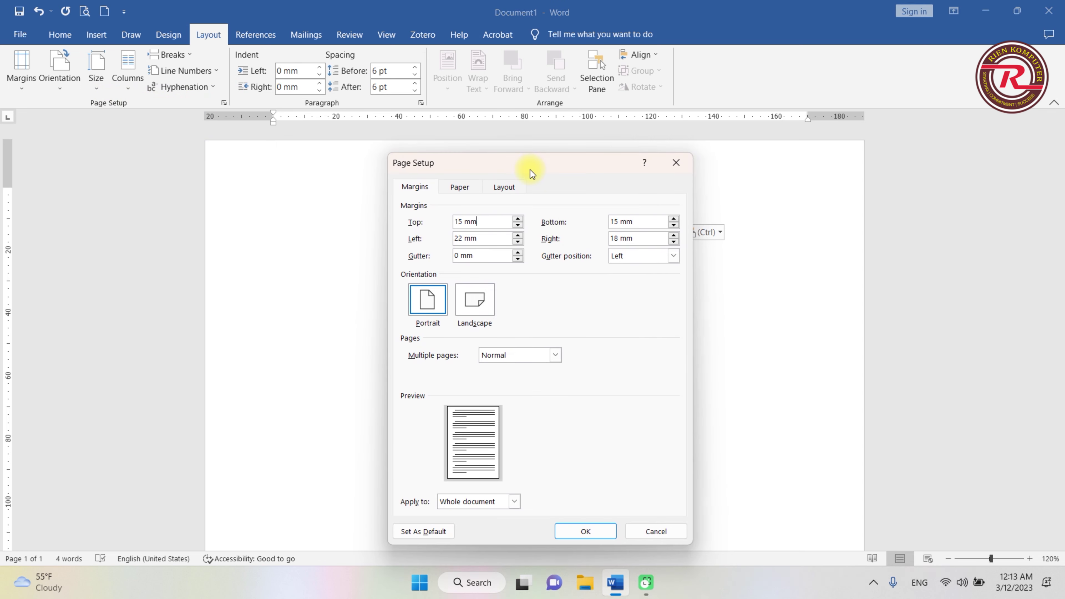
double_click(467, 221)
click(478, 223)
double_click(481, 221)
click(484, 220)
Step: Close Page Setup and set Word's measurement units to Centimeters in Advanced options
click(675, 164)
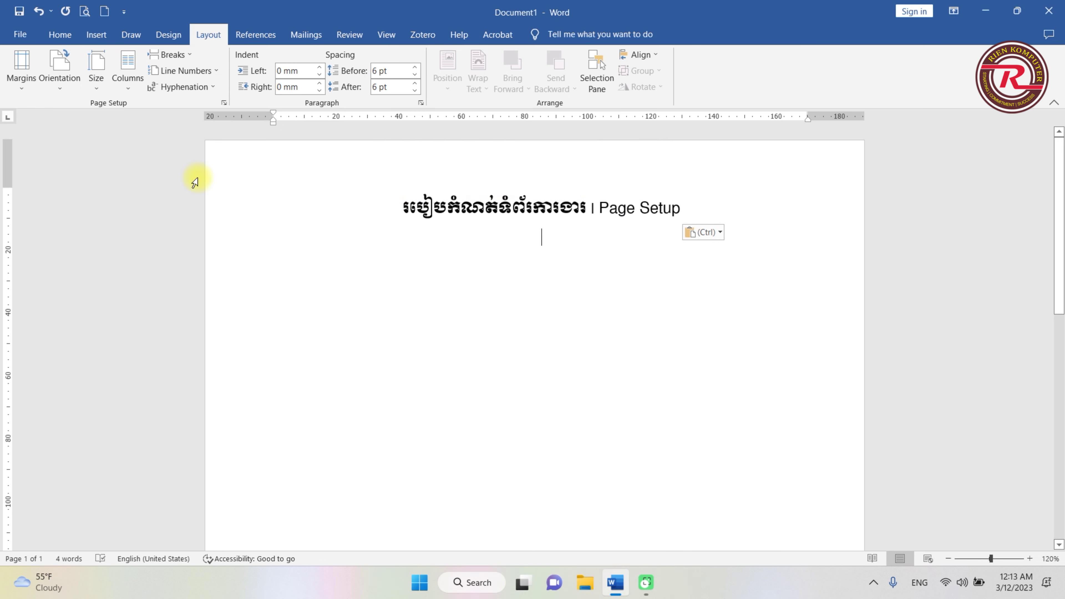
click(19, 36)
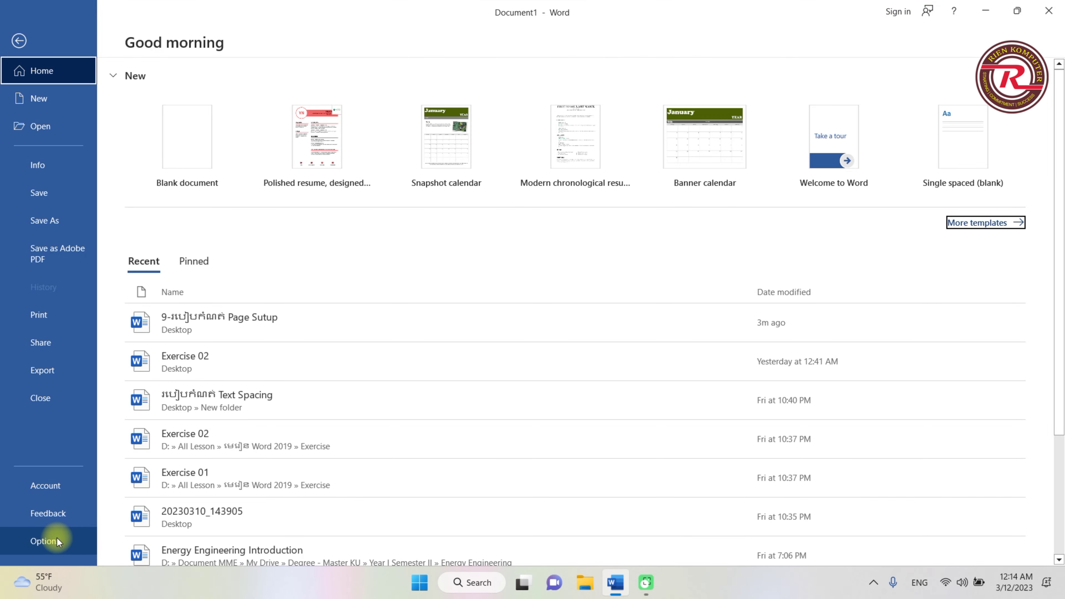
click(57, 538)
click(287, 197)
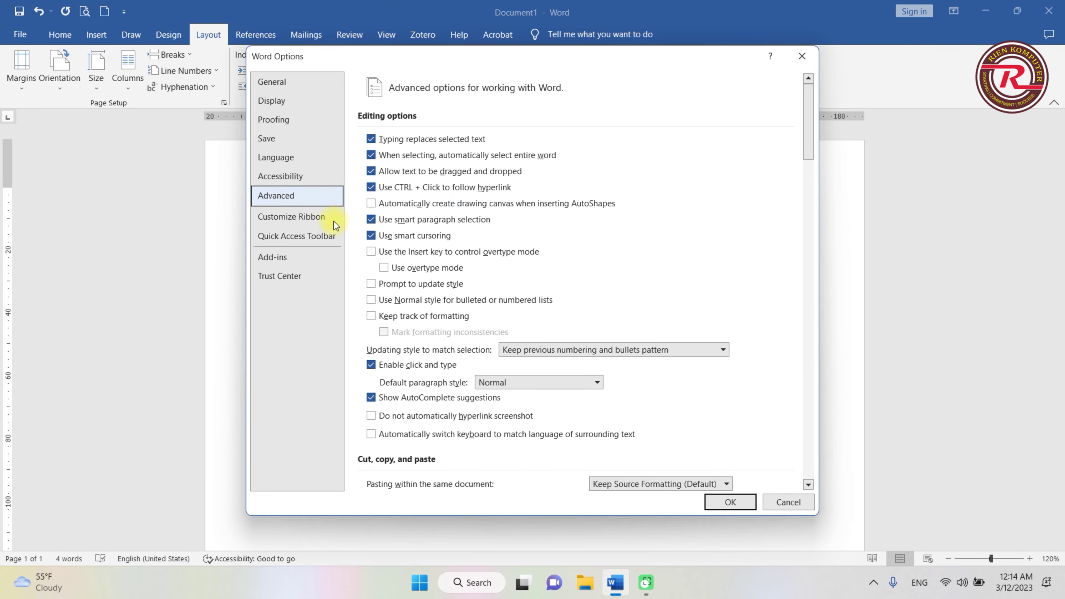
scroll(565, 397, down, 3)
scroll(566, 397, down, 5)
scroll(586, 398, down, 4)
scroll(585, 399, down, 5)
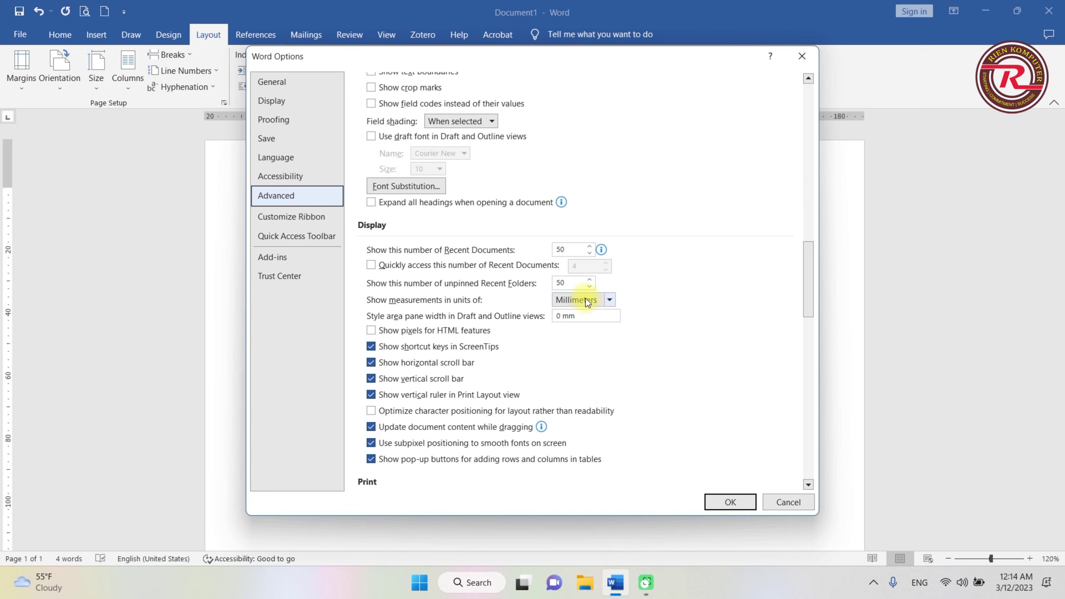
click(606, 301)
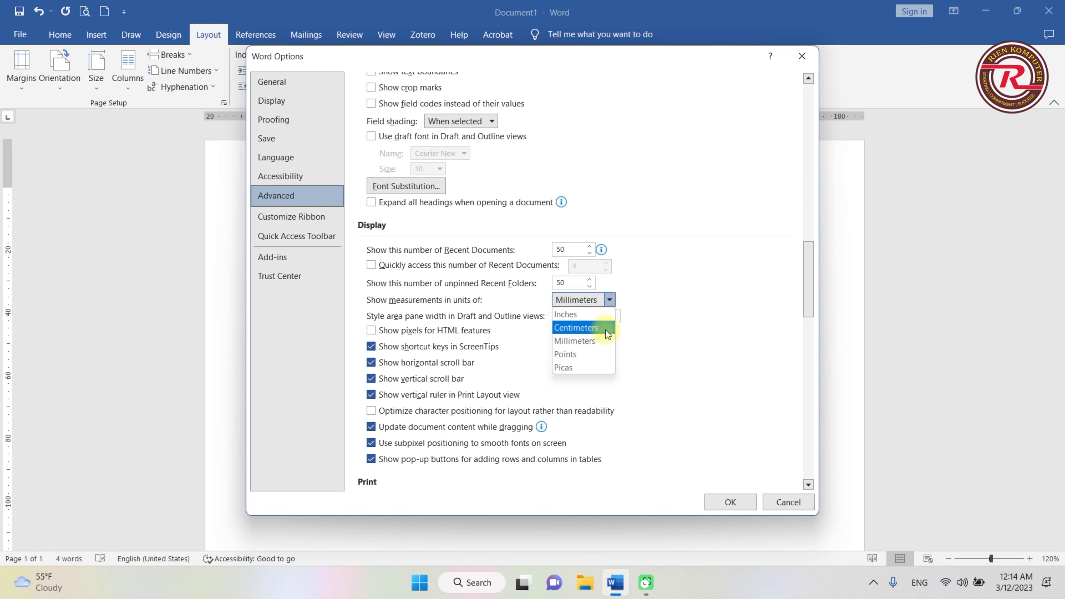
click(602, 330)
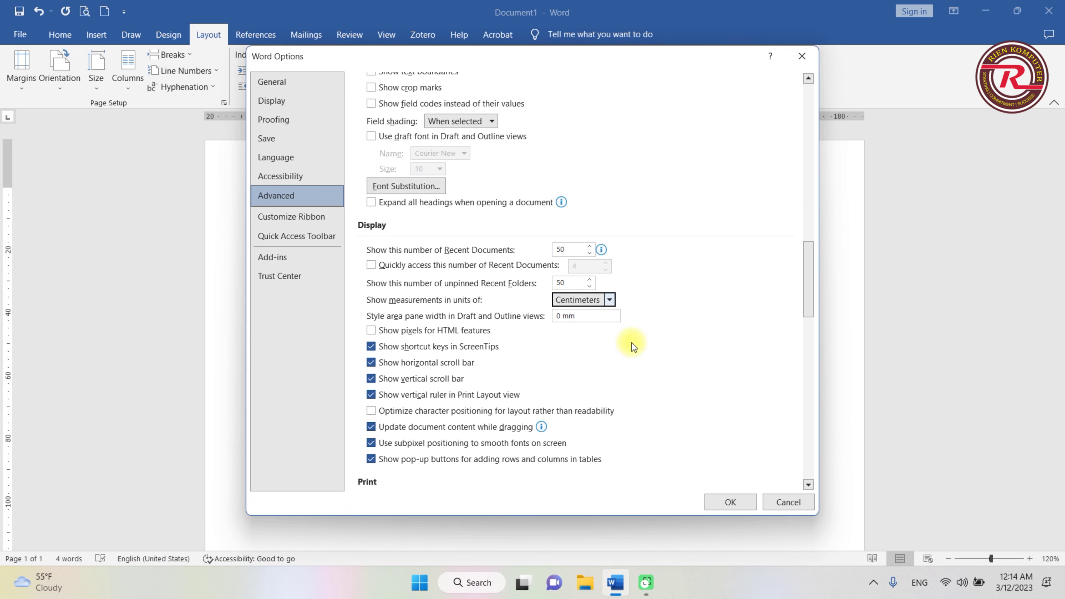
Step: Turn on Show text boundaries and confirm the options with OK
drag(613, 62, 824, 308)
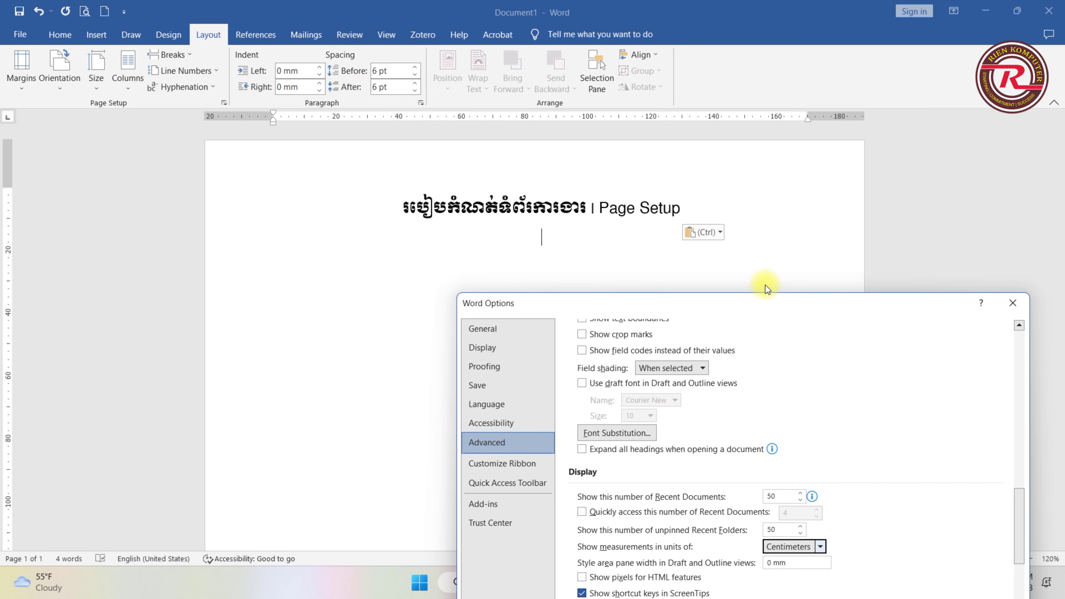
drag(750, 300, 551, 126)
scroll(511, 283, up, 2)
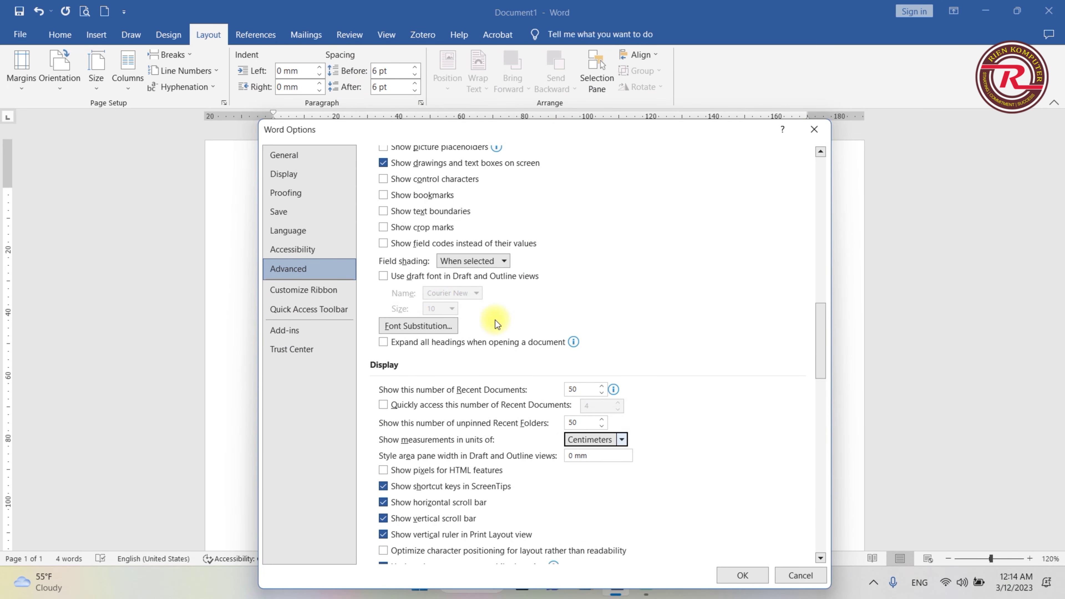
scroll(510, 269, up, 1)
click(385, 244)
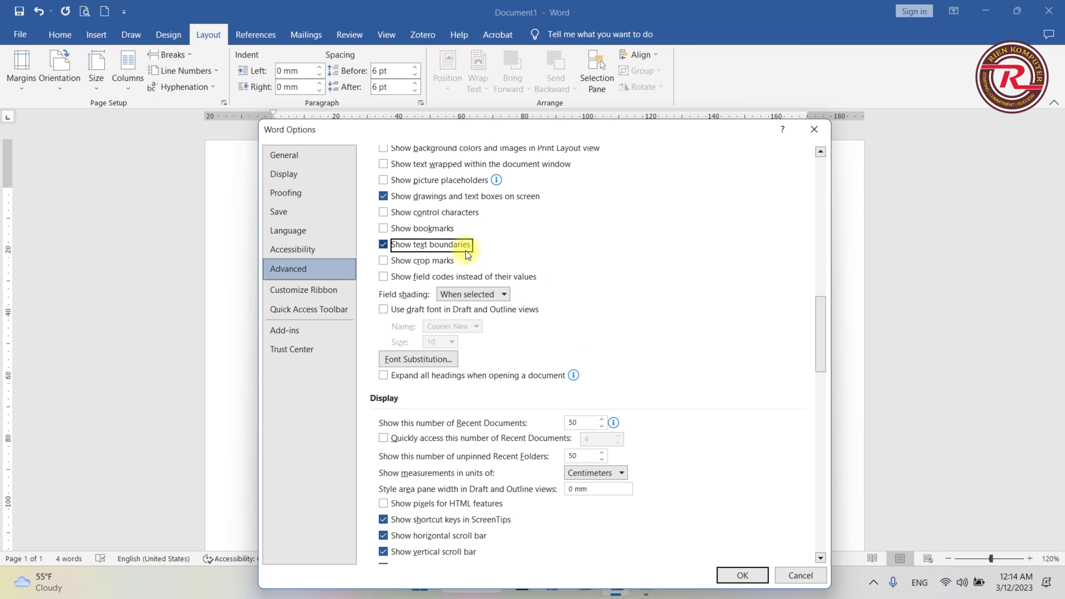
click(742, 575)
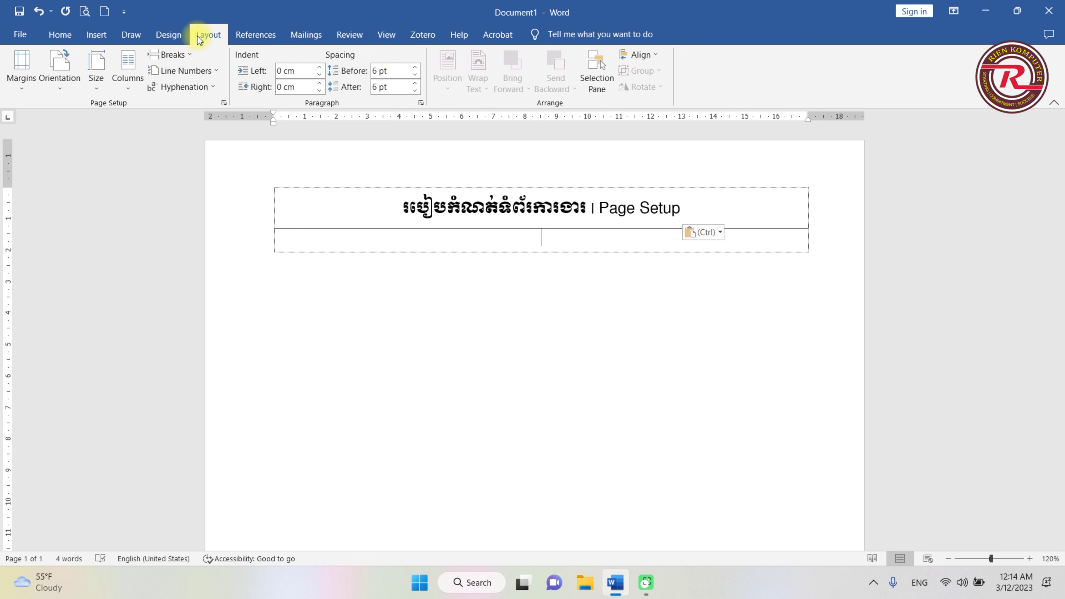
Step: Reopen Page Setup, now in centimetres, and select the 1.5 cm top margin
click(223, 102)
drag(570, 163, 569, 150)
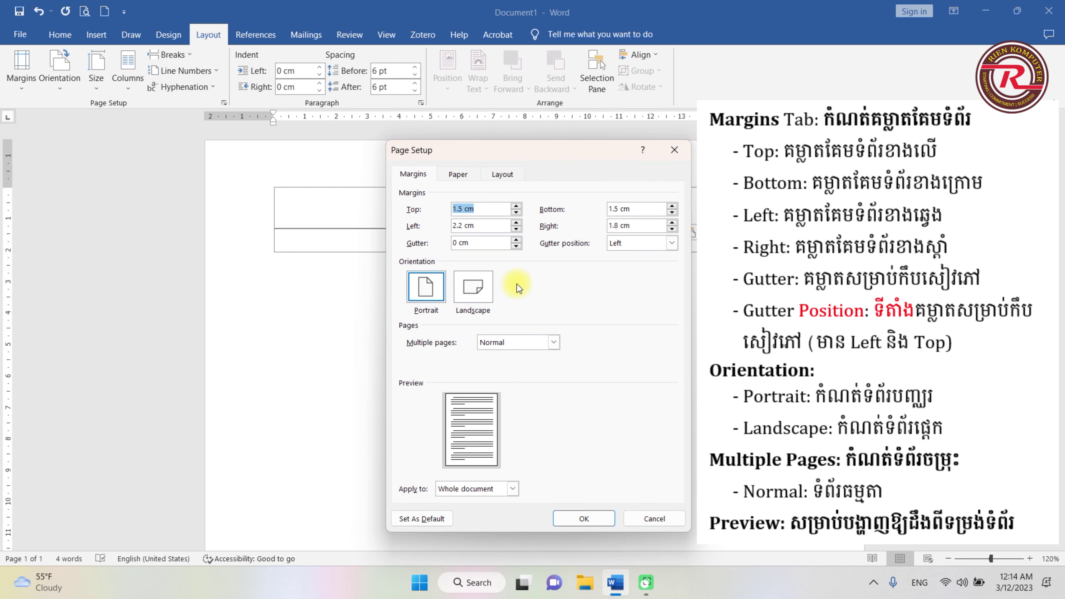
click(463, 208)
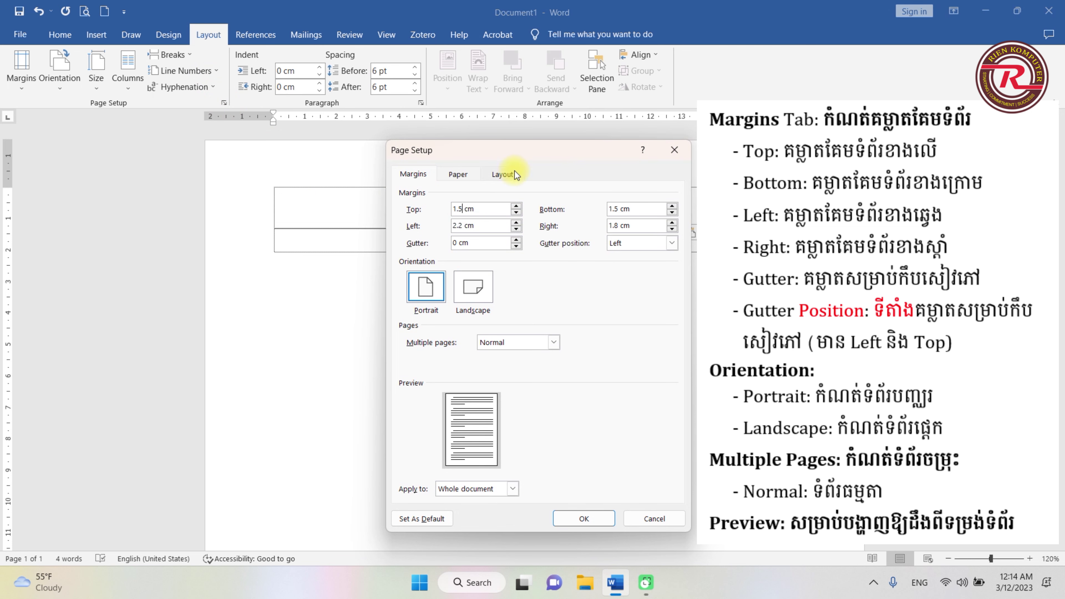
drag(529, 149, 546, 258)
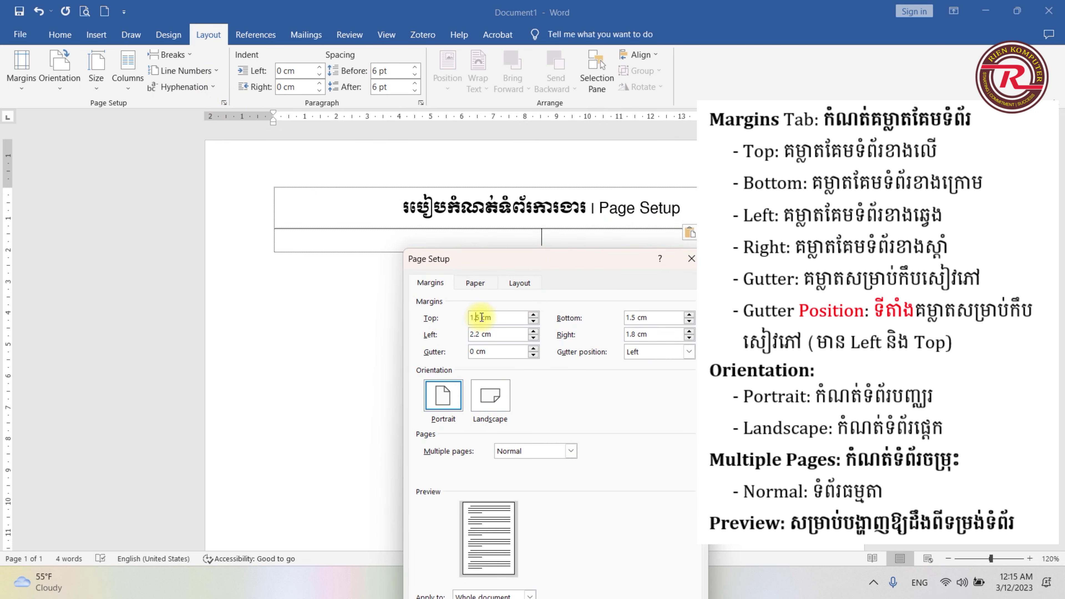
drag(482, 317, 463, 318)
Step: Nudge the top margin up to 1.8 cm and back, then retype it as 1.5
click(533, 314)
click(534, 315)
click(534, 315)
click(533, 321)
click(533, 321)
click(533, 321)
double_click(480, 318)
key(BackSpace)
text(1.5)
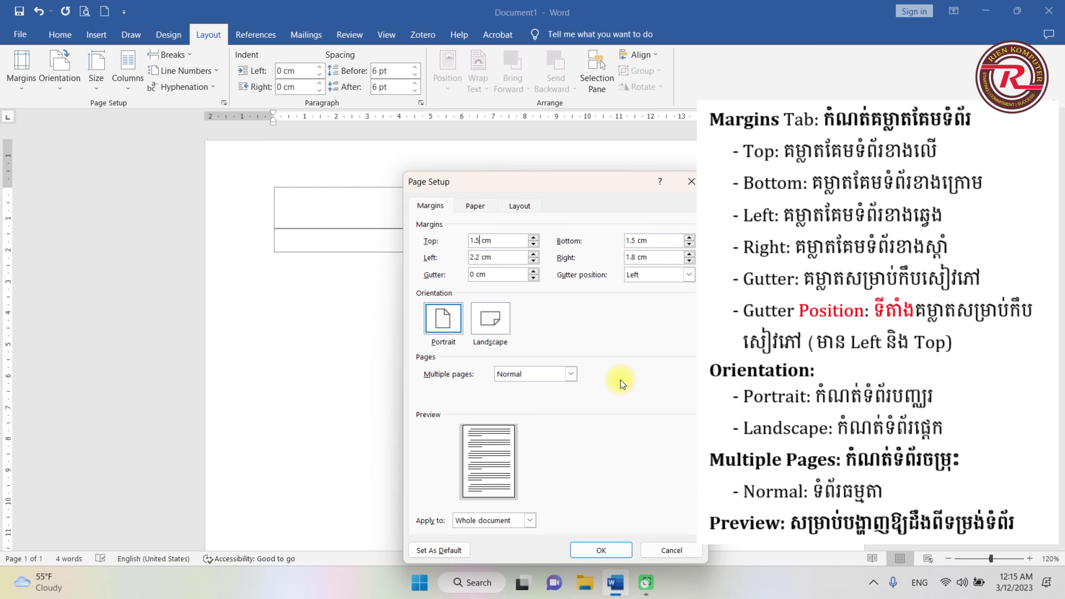
drag(564, 182, 543, 169)
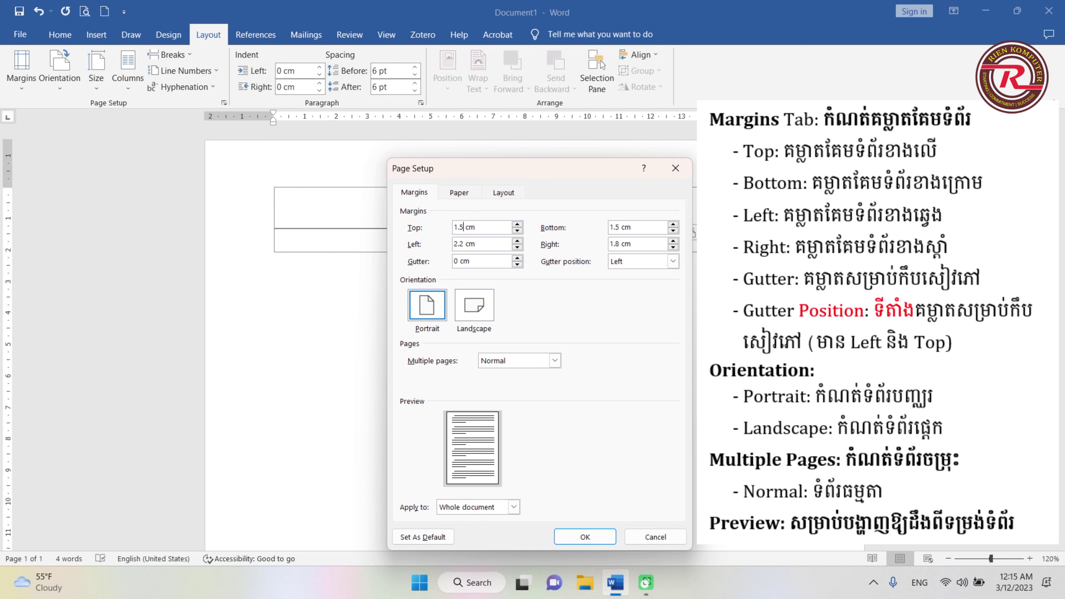
Step: Change the left margin from 2.2 cm to 1.5 cm
double_click(615, 227)
click(464, 244)
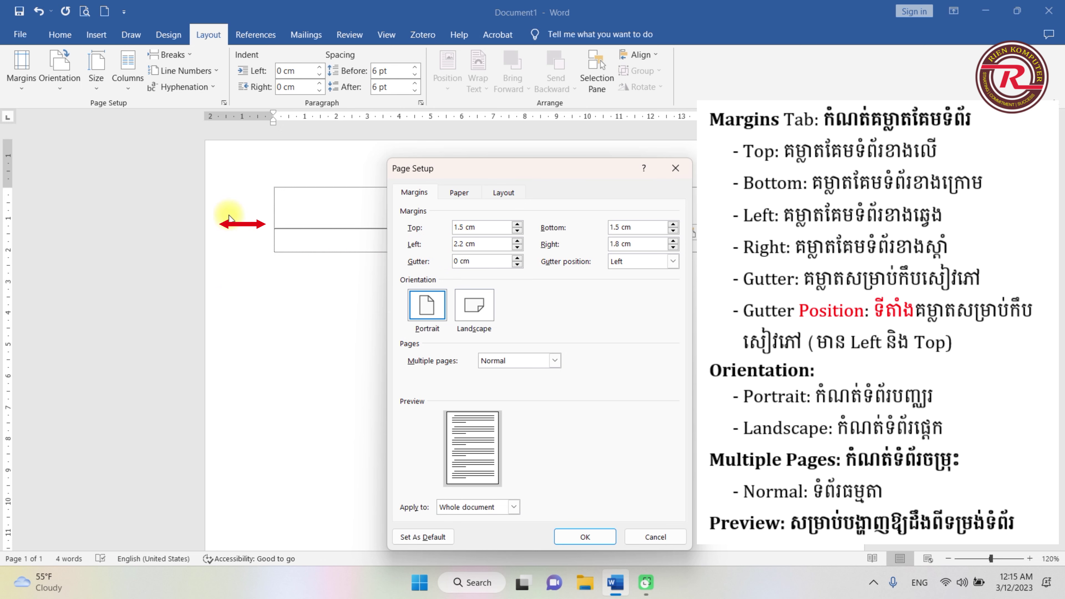
double_click(460, 243)
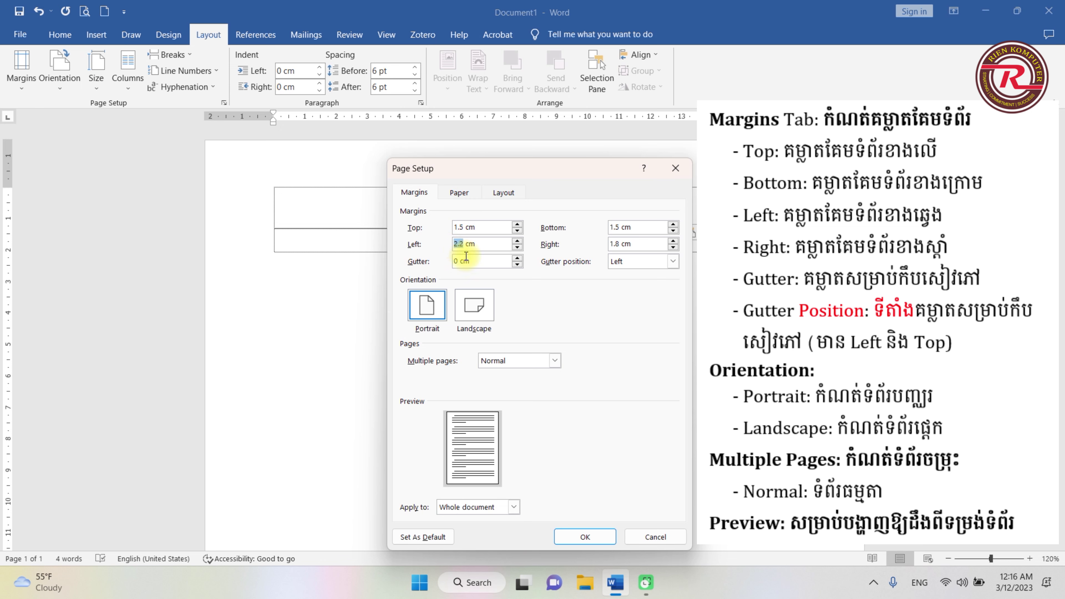
text(1.5)
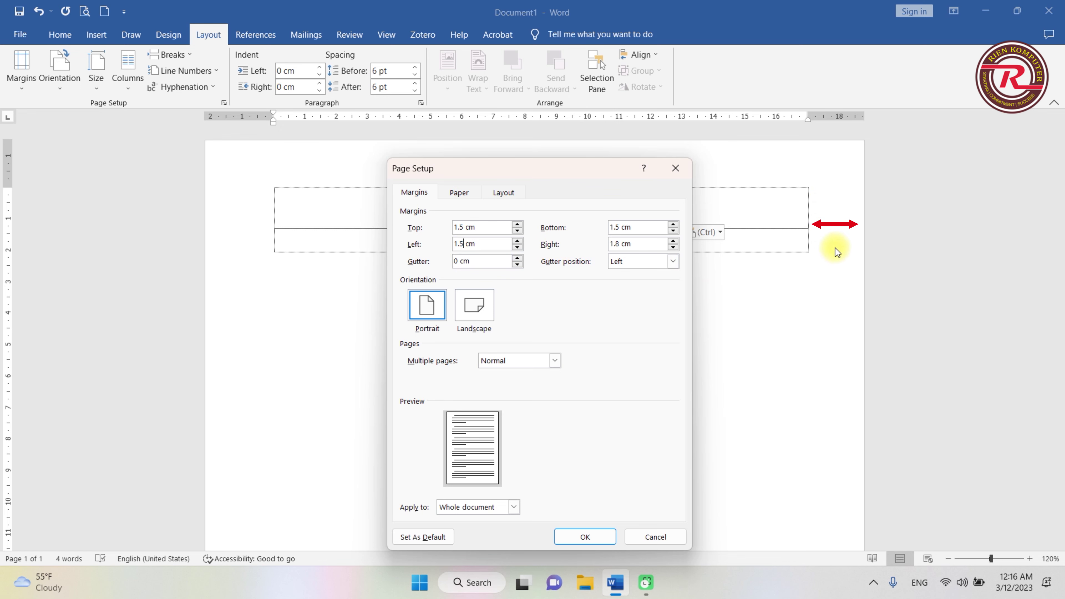
Step: Set the gutter from 0 to 1.7 cm
drag(608, 244, 624, 245)
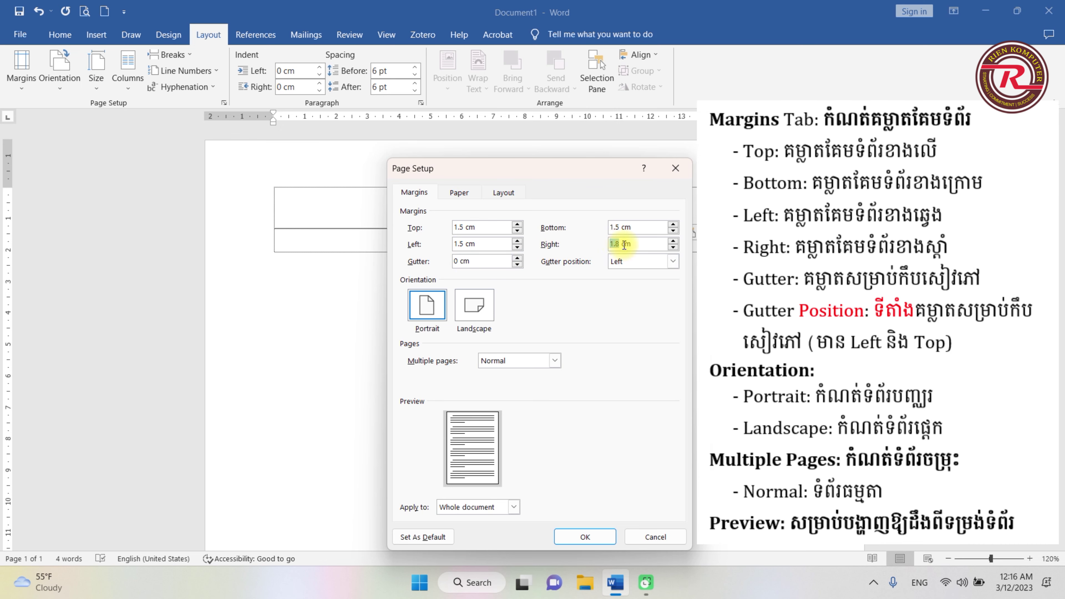
click(460, 262)
double_click(459, 262)
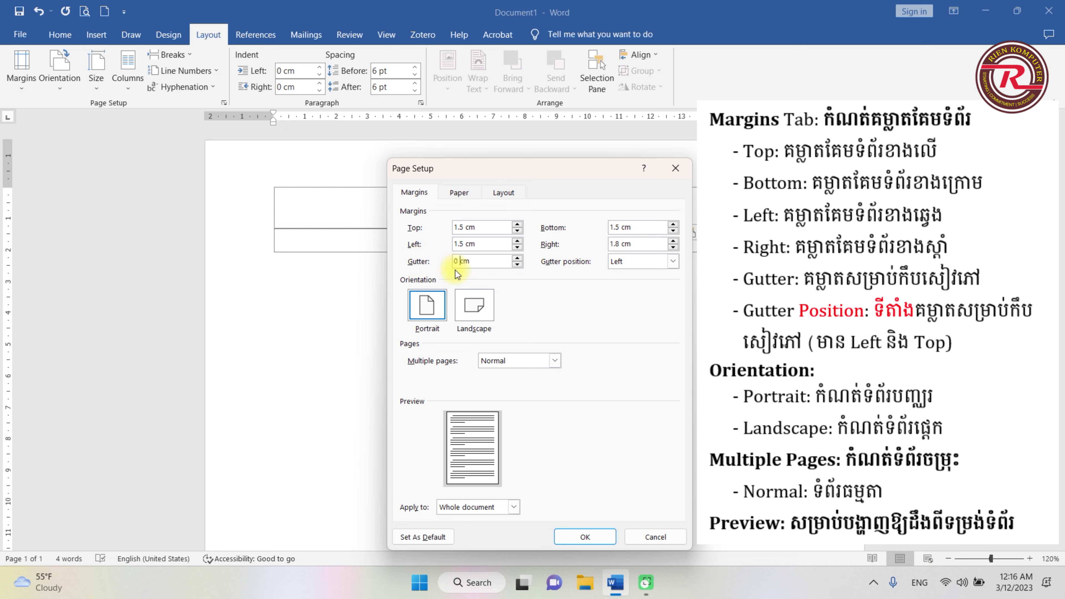
text(1.7)
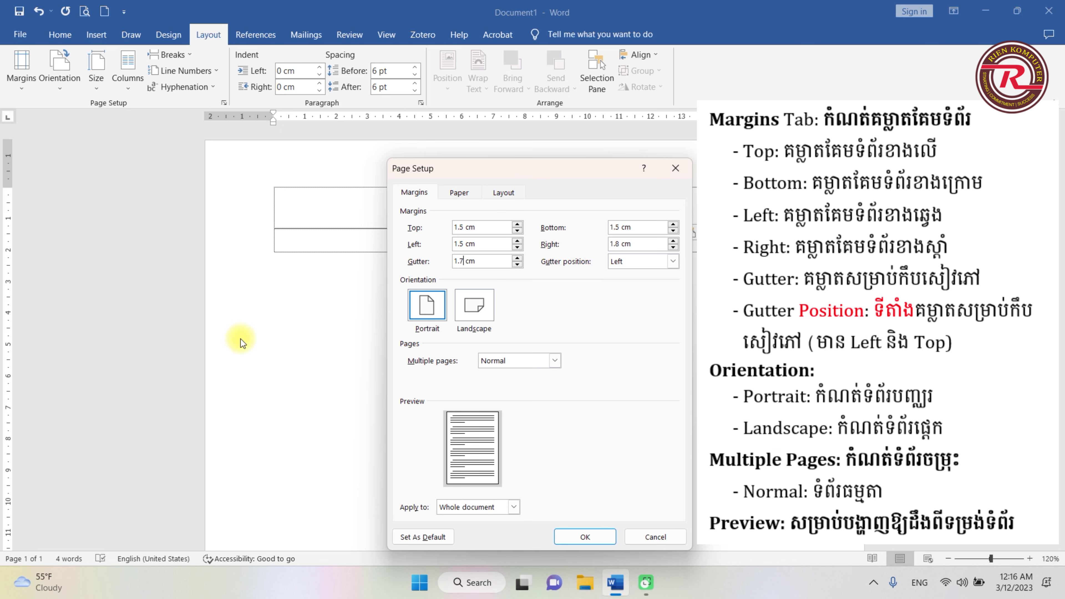
Step: Switch the gutter position to Top, then back to Left
click(673, 262)
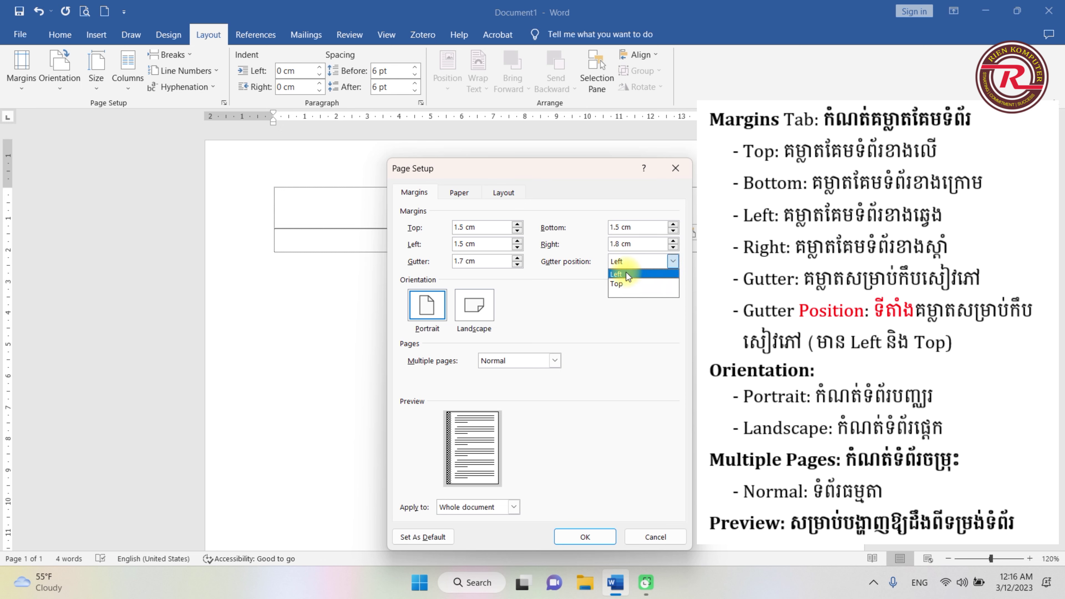
click(618, 284)
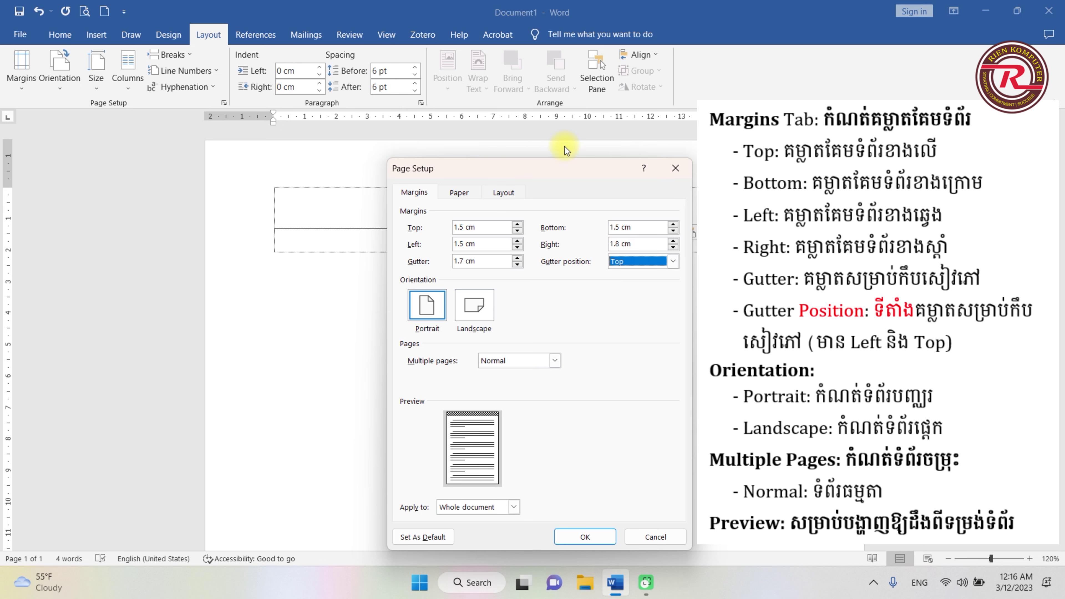
click(673, 261)
click(640, 273)
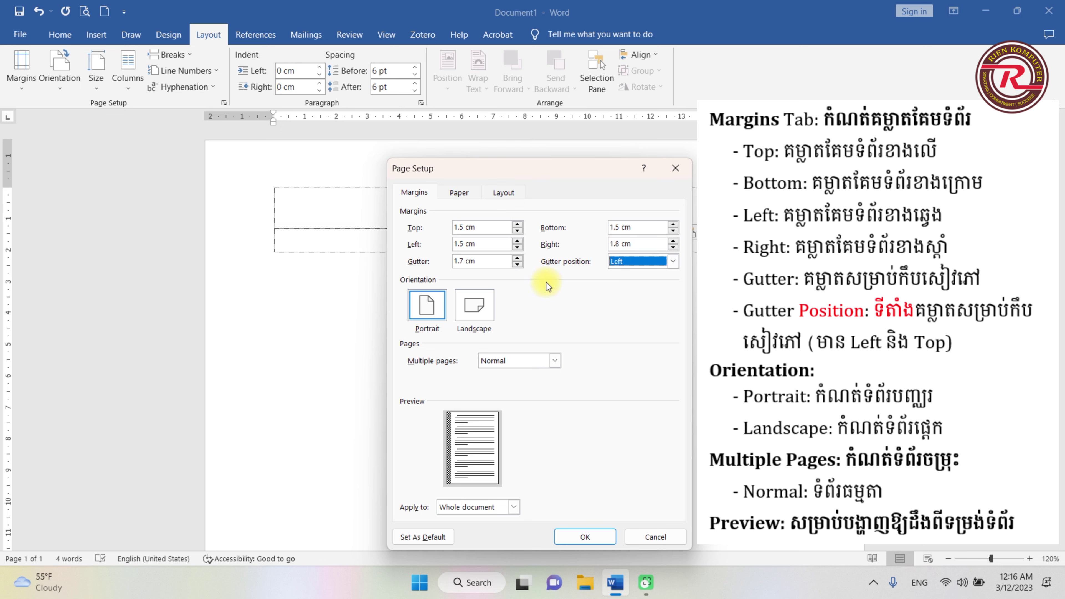
click(447, 275)
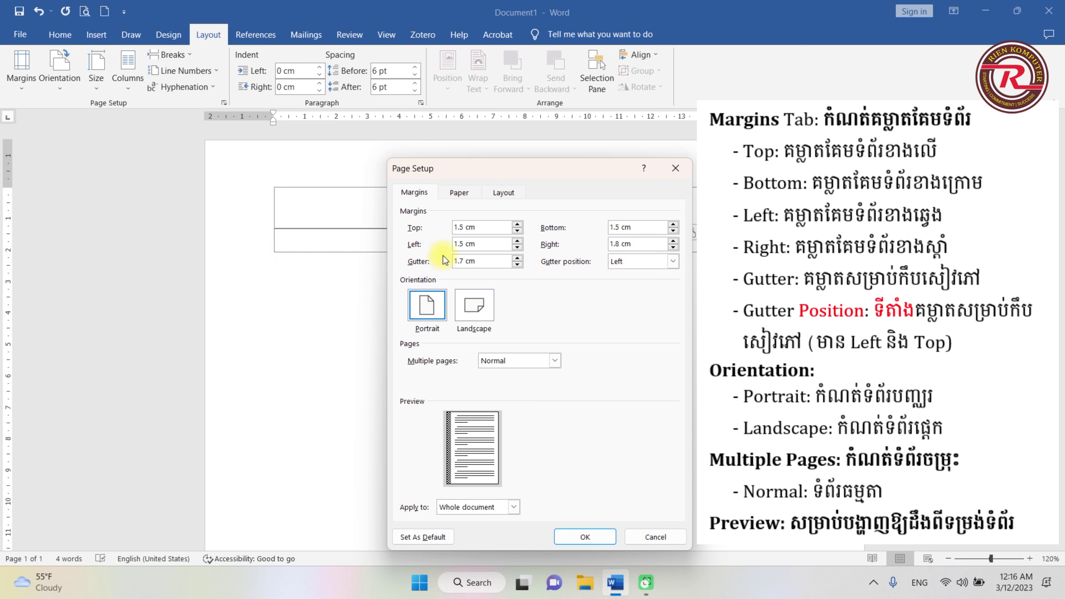
Step: Reset the gutter value from 1.7 cm to 0 cm
double_click(459, 244)
double_click(459, 261)
text(0)
click(464, 243)
Step: Set the left margin back to 2.2 cm
double_click(464, 244)
text(2)
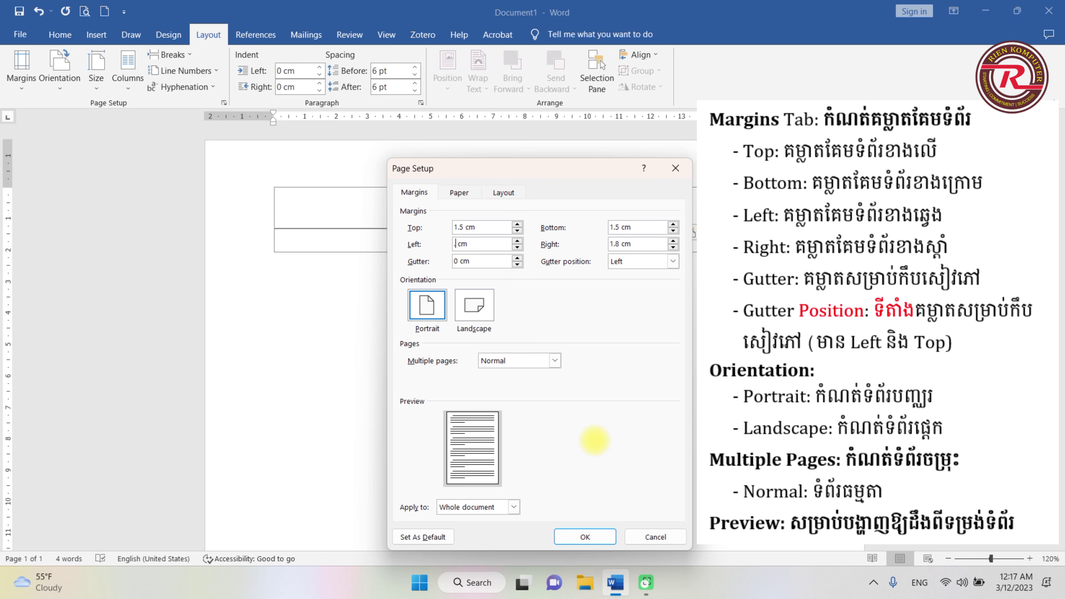
text(.2)
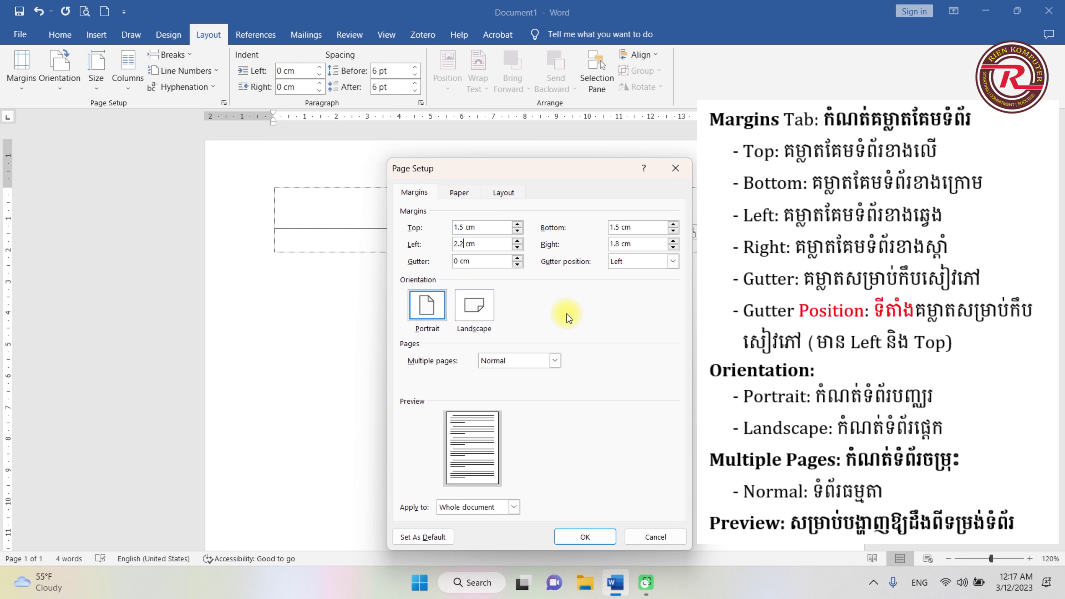
click(427, 308)
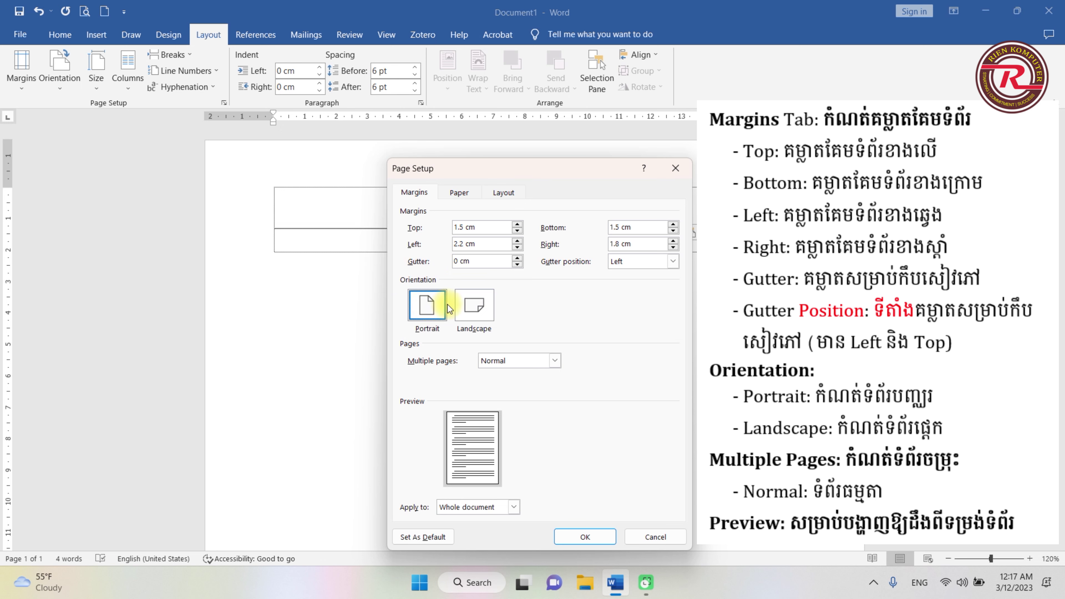
Step: Compare Landscape and Portrait orientation twice, ending on Portrait
click(474, 305)
click(432, 317)
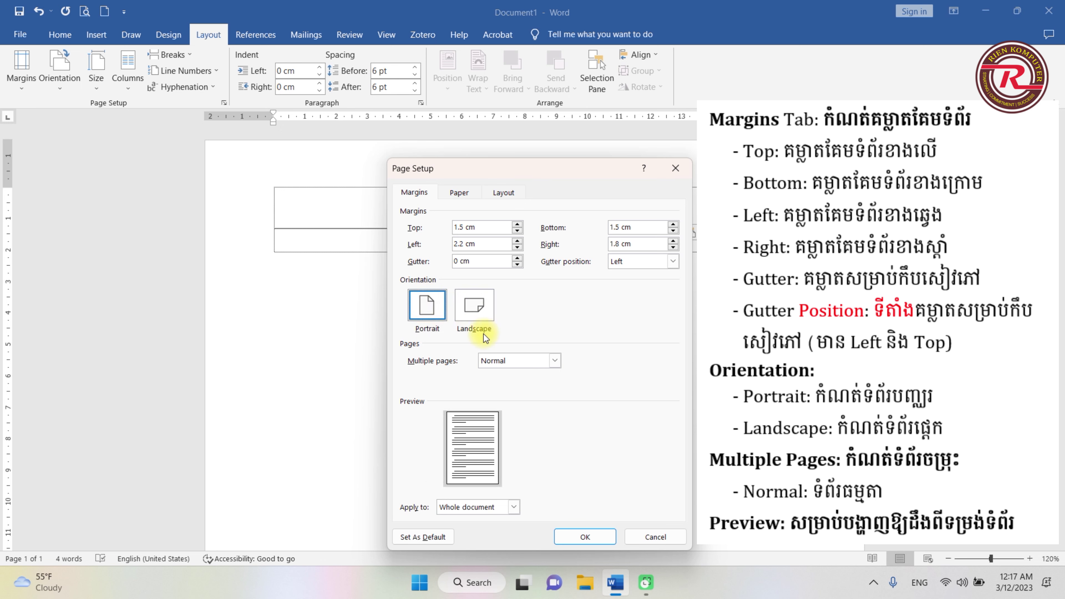
click(474, 308)
click(428, 315)
click(553, 360)
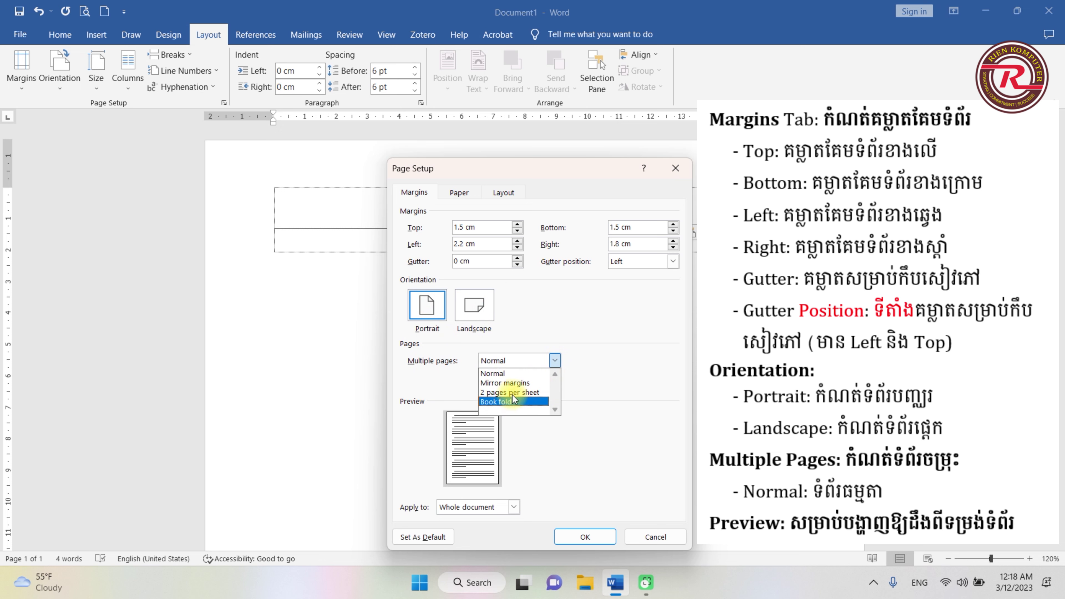
Step: Keep Multiple pages on Normal, return orientation to Portrait after a Landscape trial, and view Paper settings
click(610, 367)
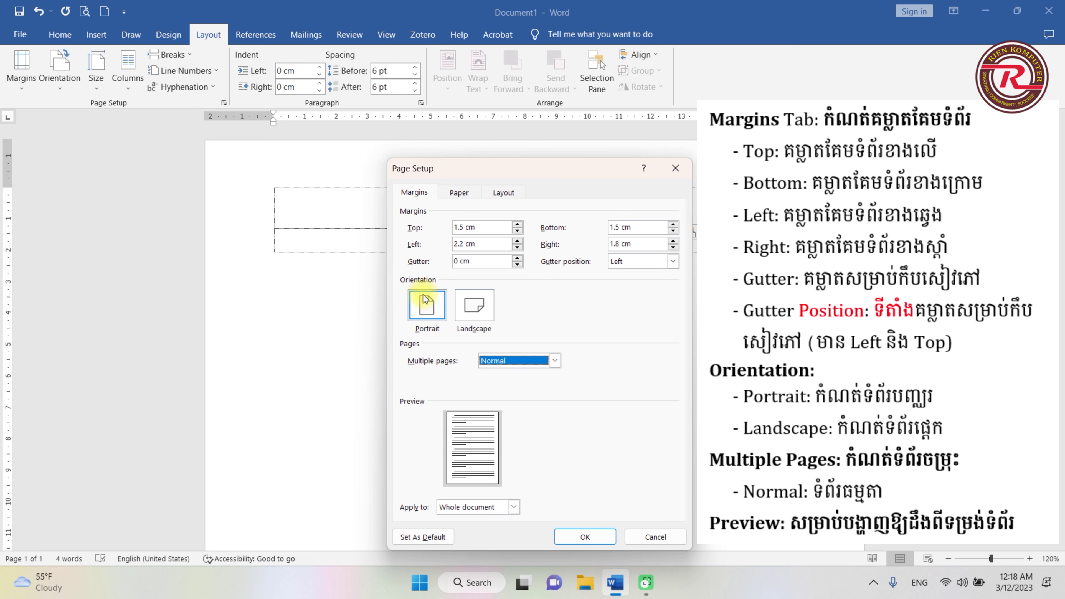
click(475, 305)
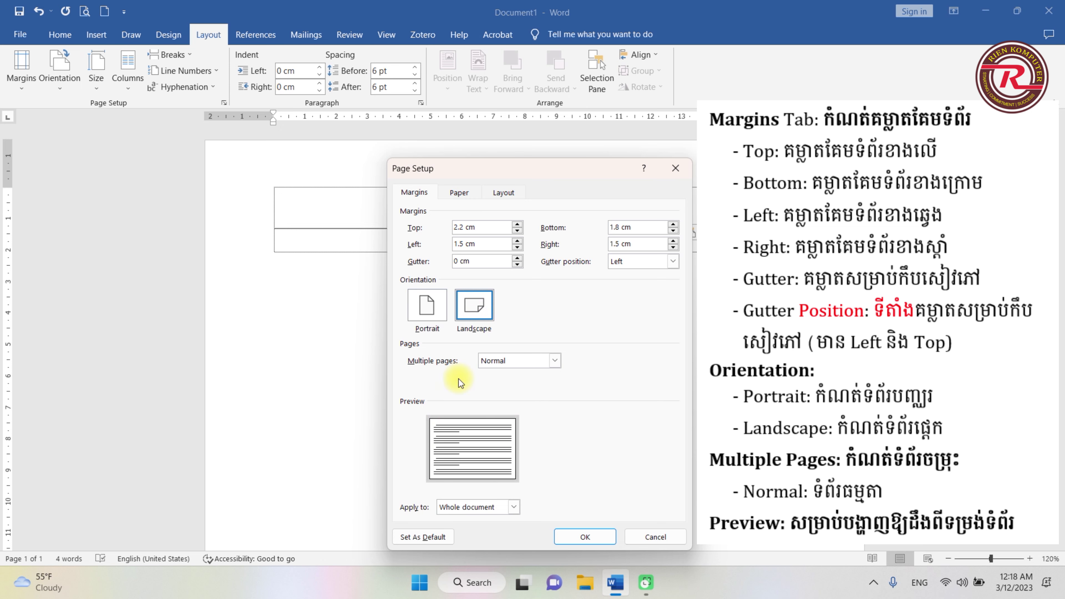
click(427, 305)
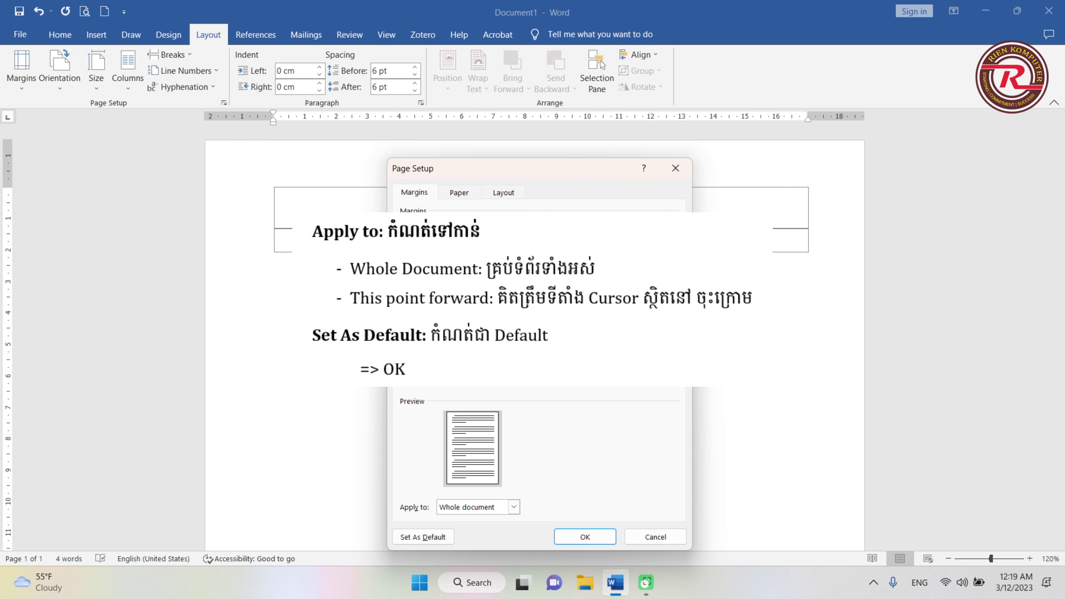
click(457, 191)
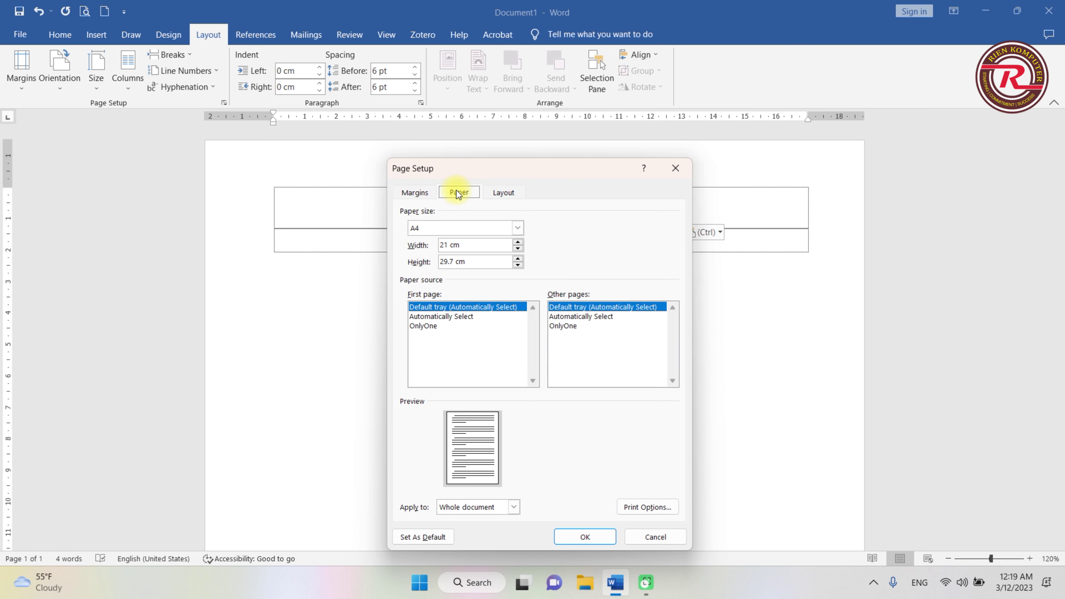
Step: Open the paper size list and keep A4 selected
click(518, 227)
drag(520, 247, 521, 272)
scroll(435, 269, up, 10)
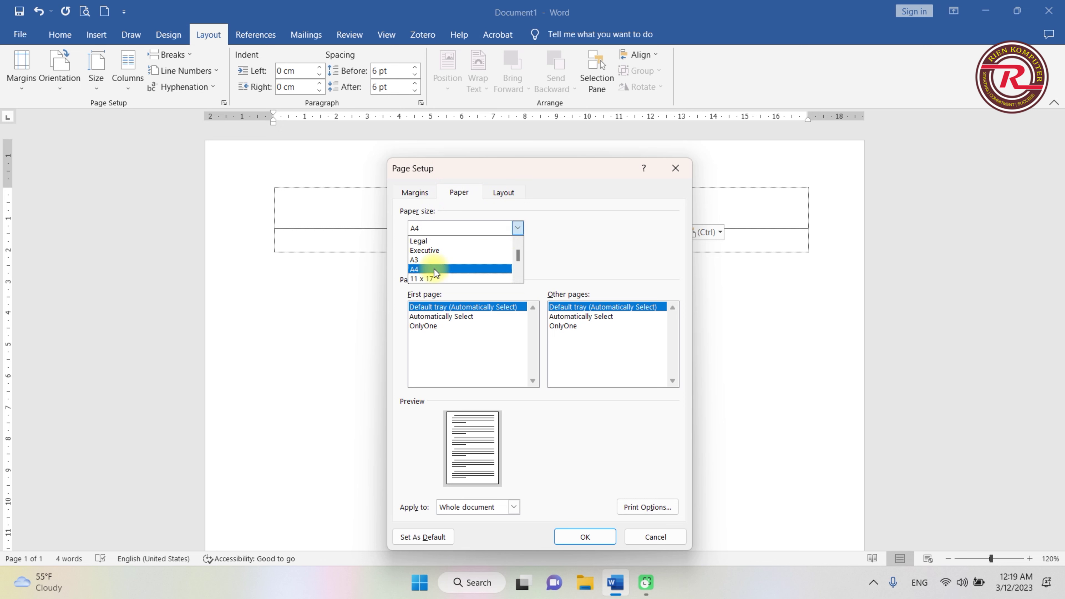
click(435, 269)
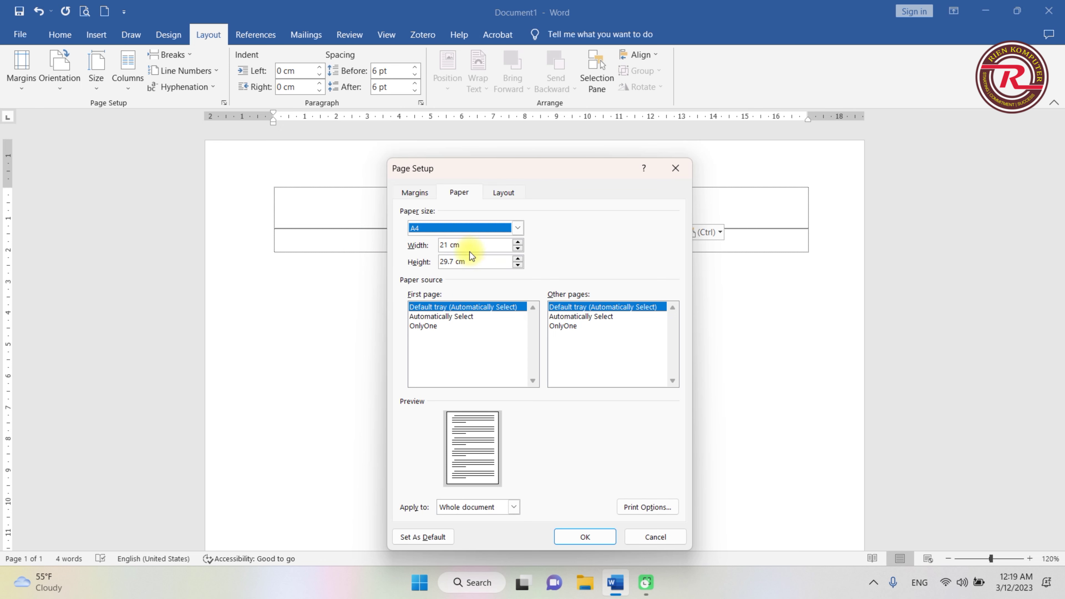
click(452, 245)
Step: Try A3 paper, restore A4, and apply the page settings with OK
click(519, 226)
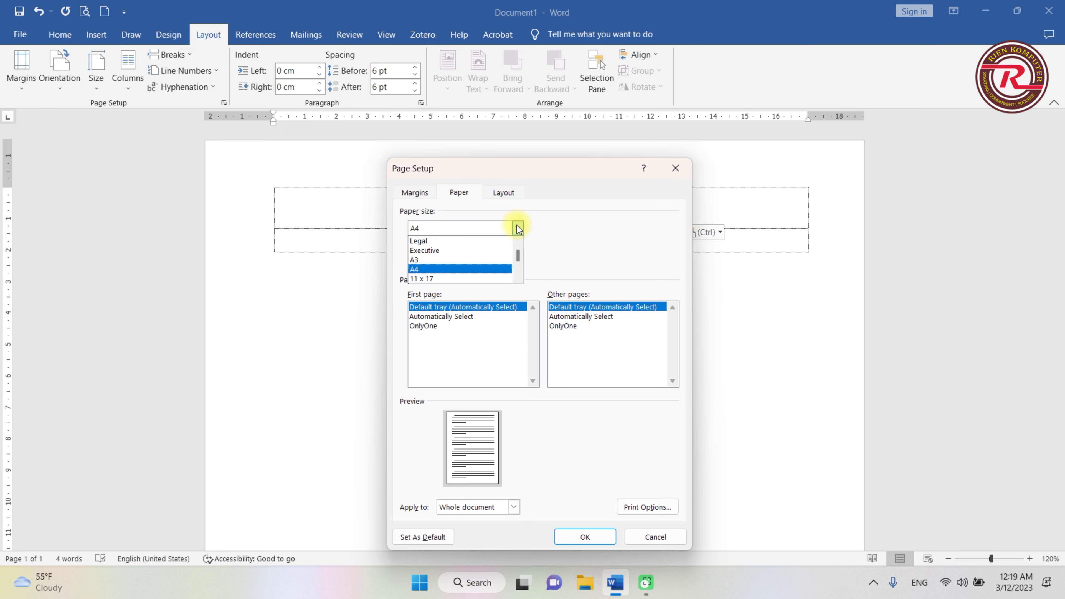
click(447, 258)
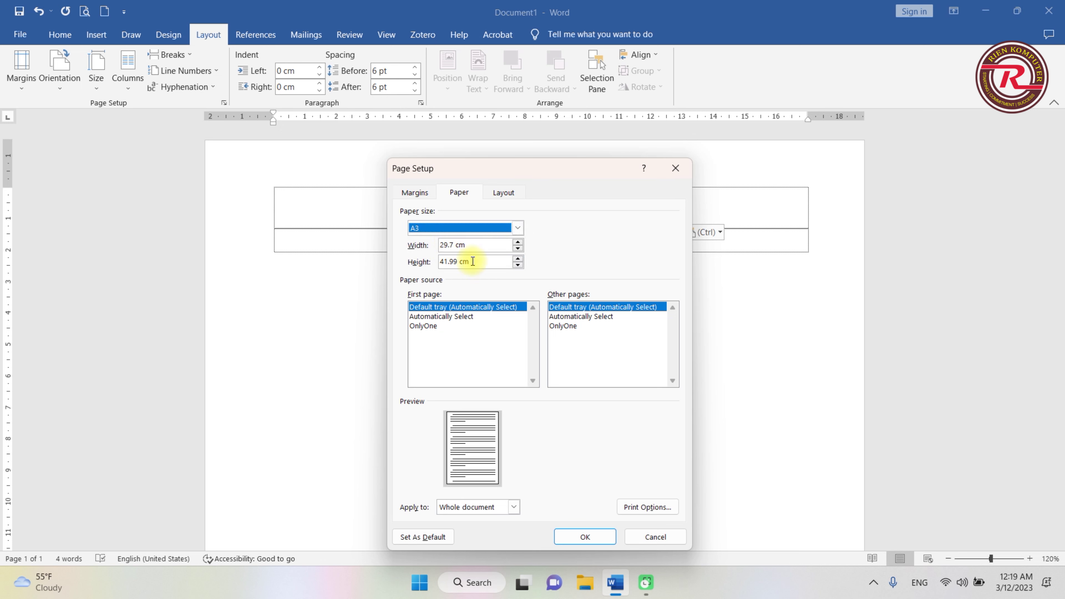
click(518, 228)
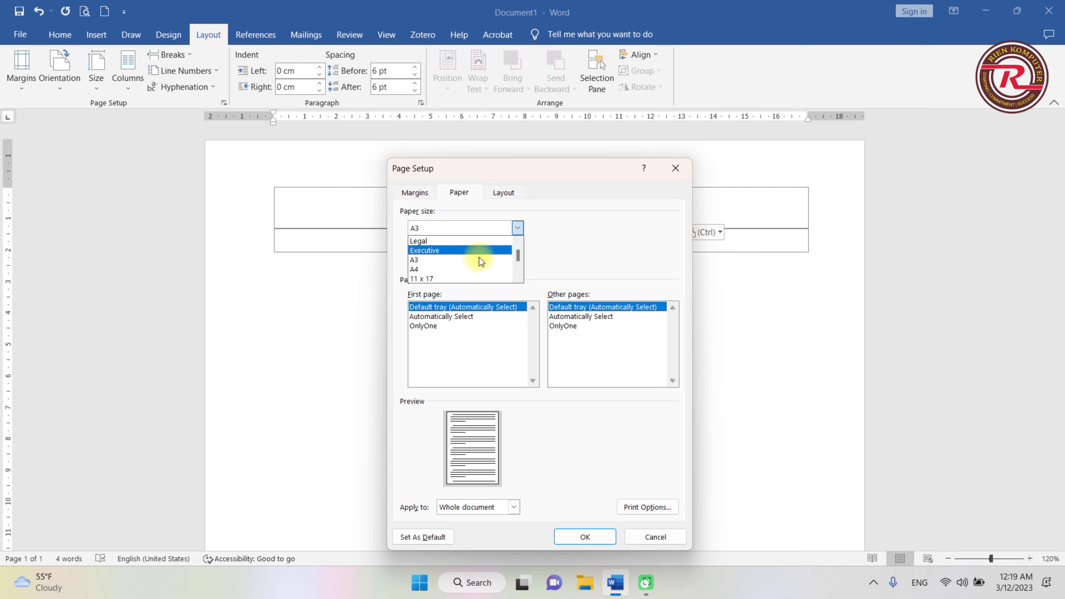
click(447, 269)
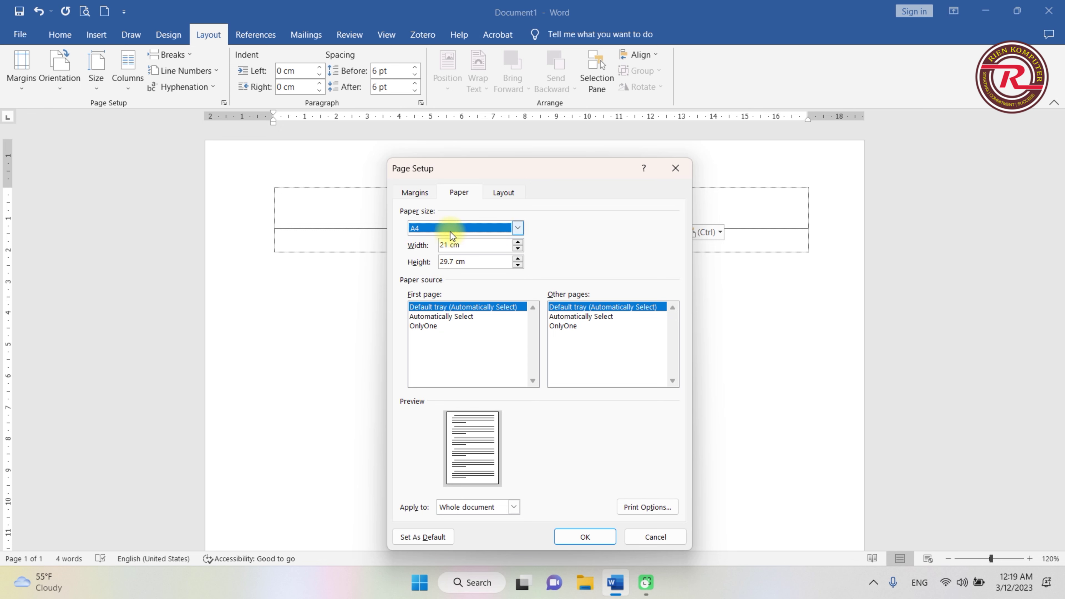
click(406, 193)
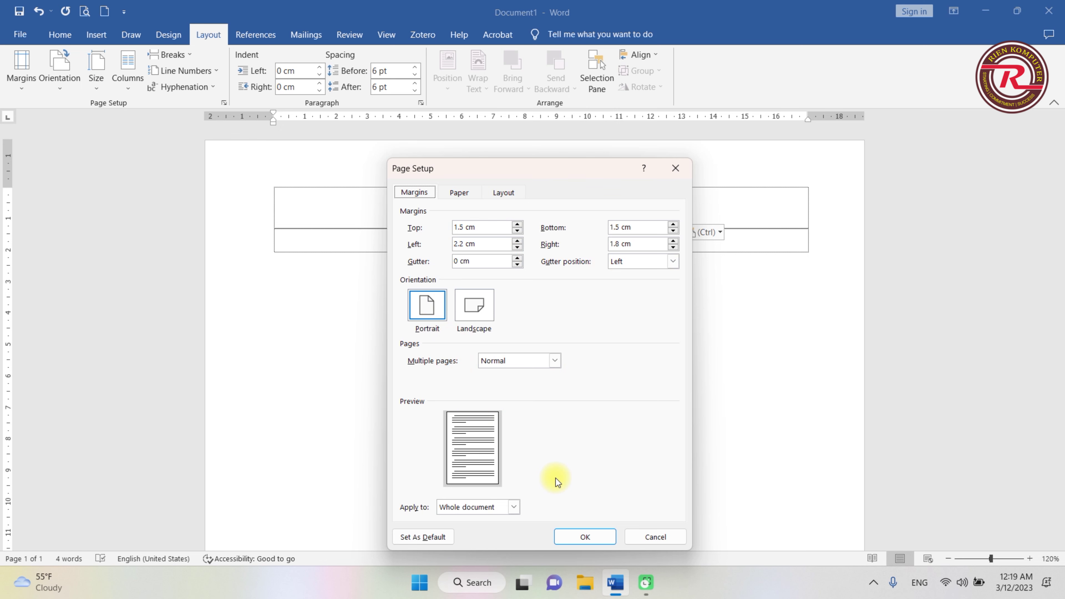
click(585, 537)
scroll(630, 417, down, 3)
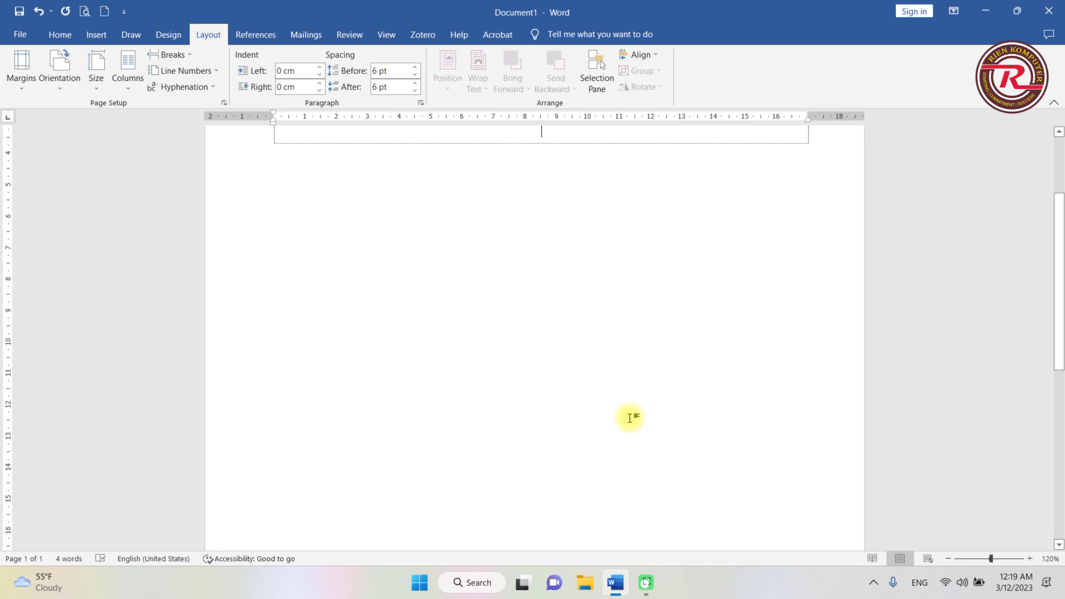
Step: Type 'klsjflsakj;flskjdf;asldkfj' in the table, add a row, page-break it, and type 'Ksdf;lkasjfd;askljf'
scroll(635, 421, up, 3)
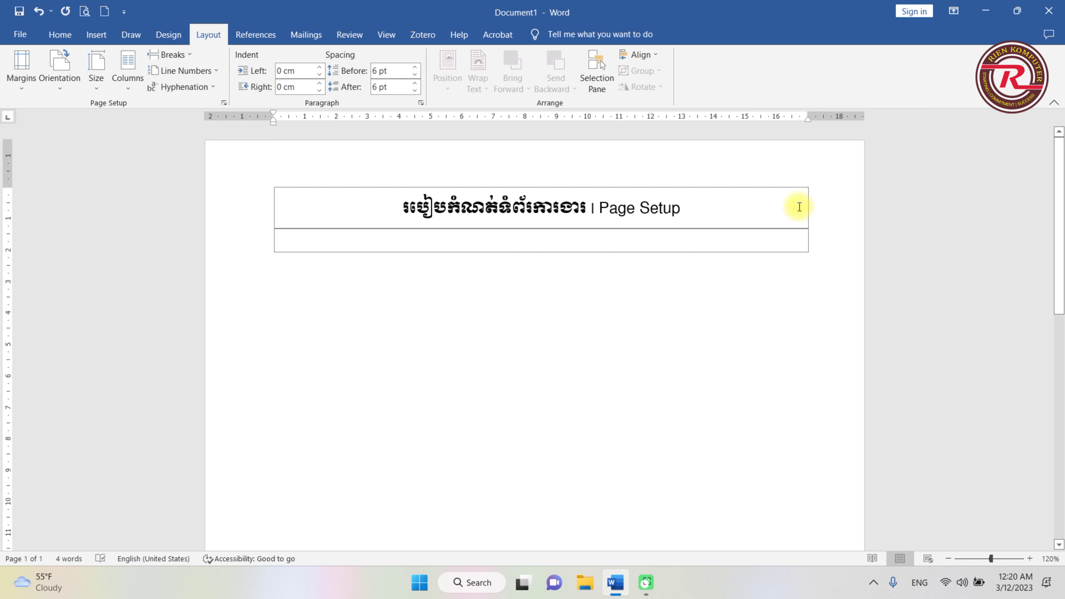
text(klsjflsakj;flskjdf;asldkfj)
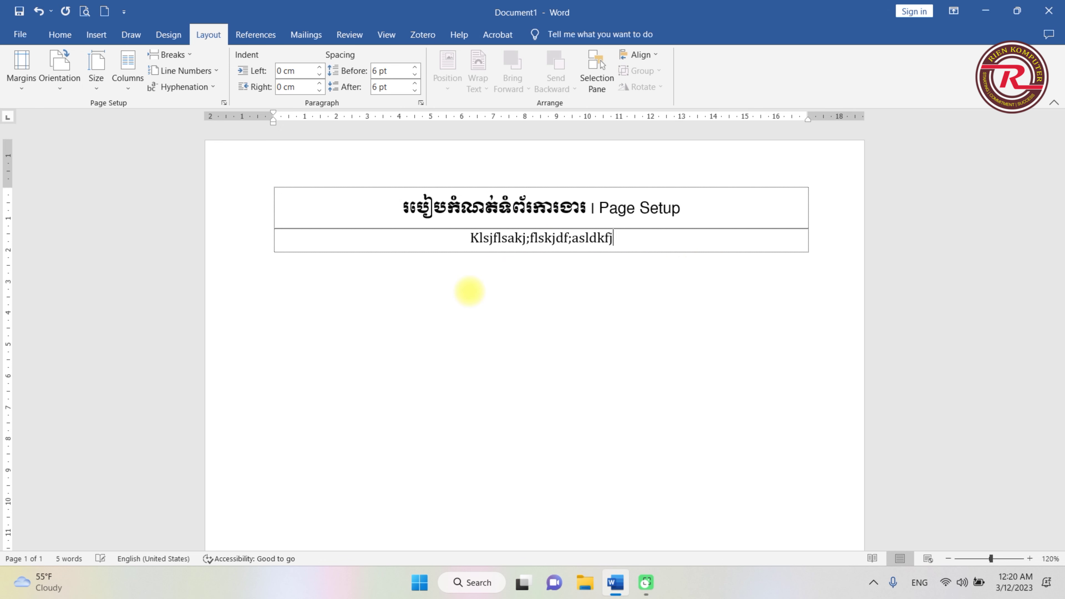
key(Tab)
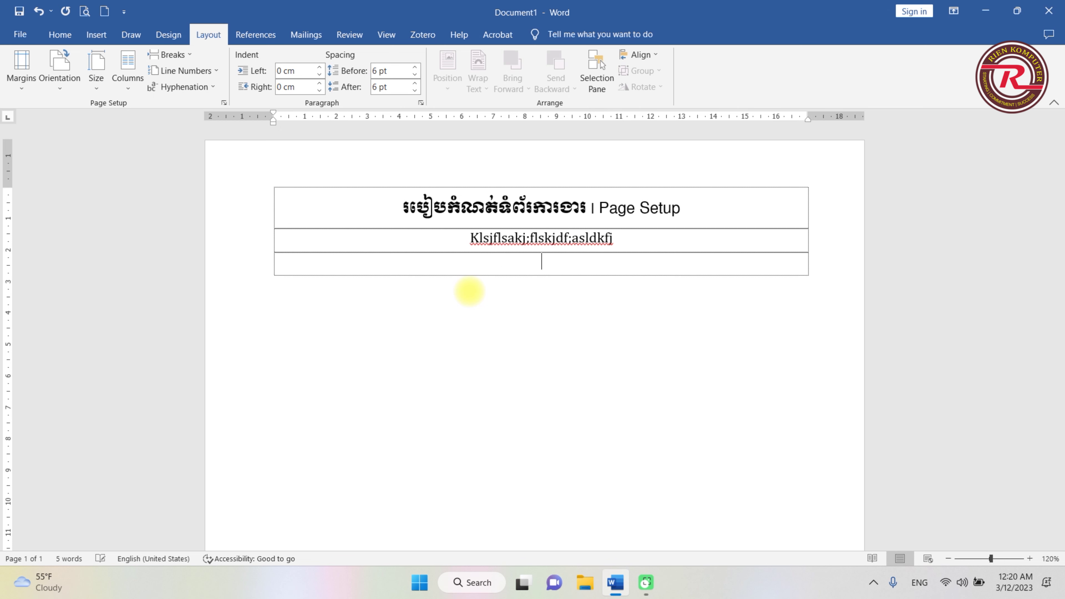
key(ctrl+Return)
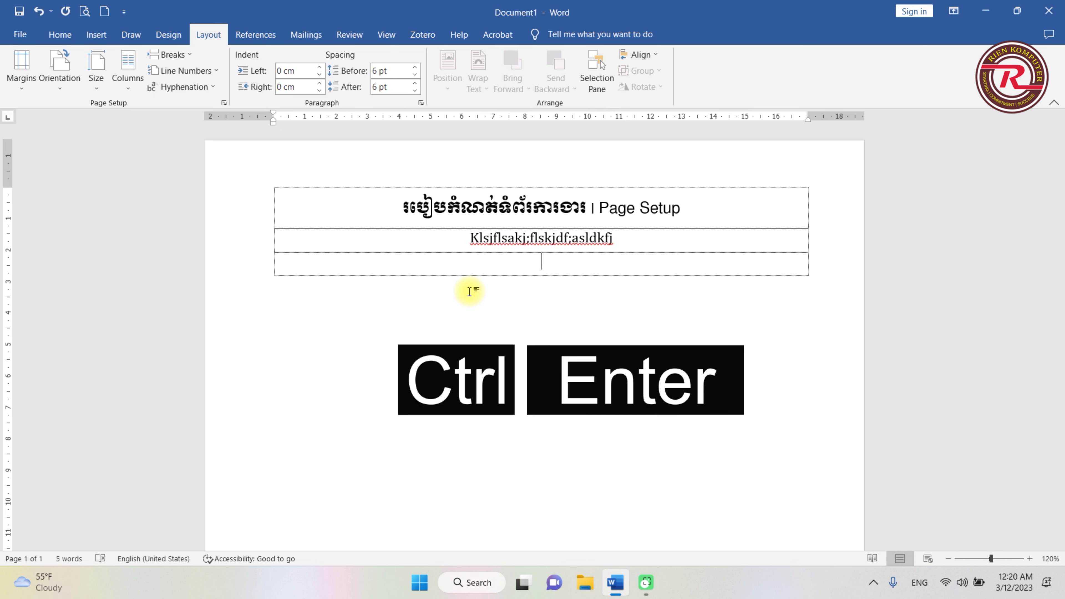
text(Ksdf;lkasjfd;askljf)
Step: Insert a page break so the empty row after 'Ksdf;lkasjfd;askljf' starts page 3
scroll(435, 210, up, 10)
scroll(614, 376, down, 3)
scroll(625, 378, down, 5)
scroll(614, 369, down, 4)
scroll(464, 352, up, 5)
scroll(464, 352, up, 1)
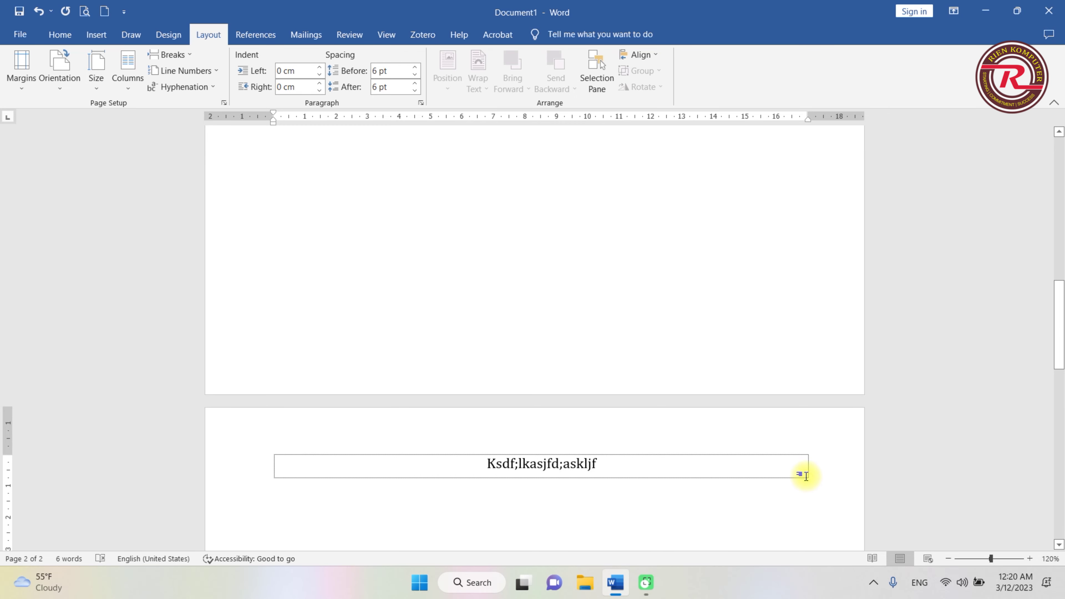
scroll(559, 334, up, 3)
scroll(561, 333, up, 2)
scroll(561, 333, down, 3)
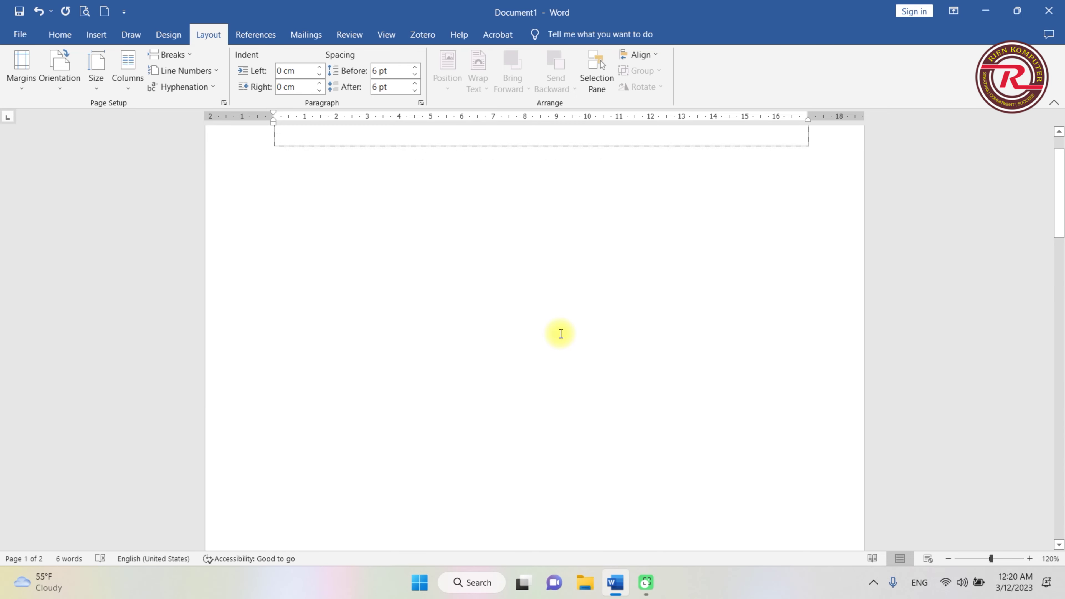
scroll(612, 315, down, 3)
scroll(695, 358, up, 5)
scroll(695, 358, down, 3)
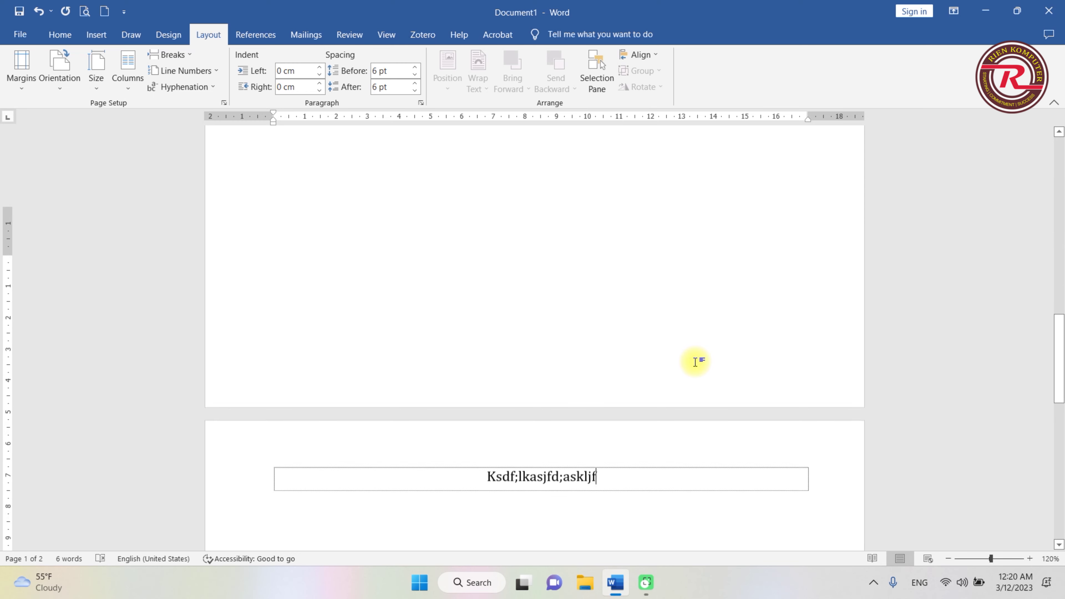
scroll(695, 361, down, 3)
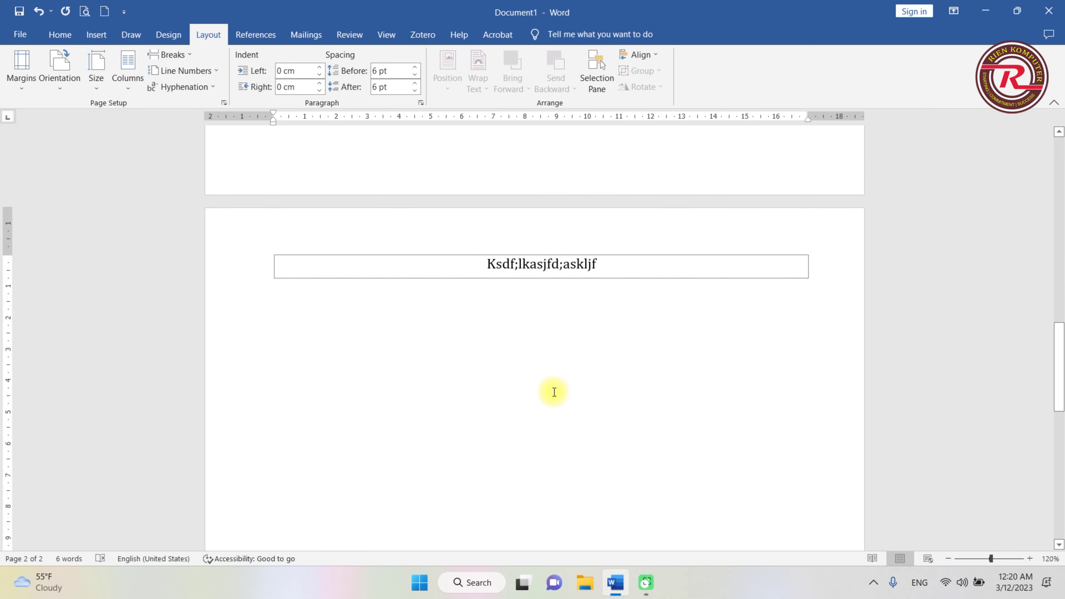
key(ctrl+Return)
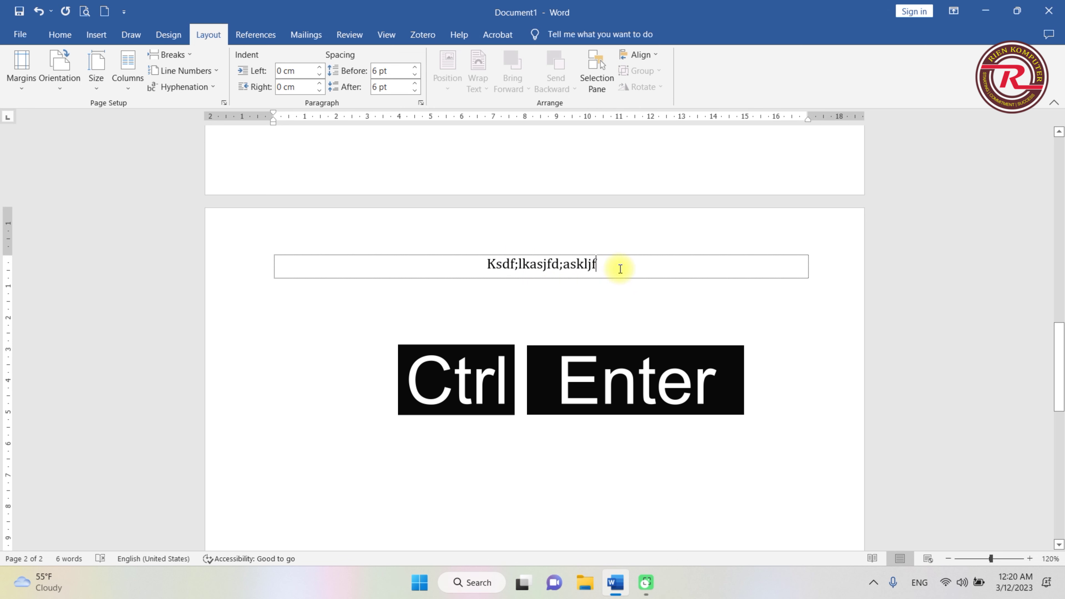
scroll(592, 373, down, 5)
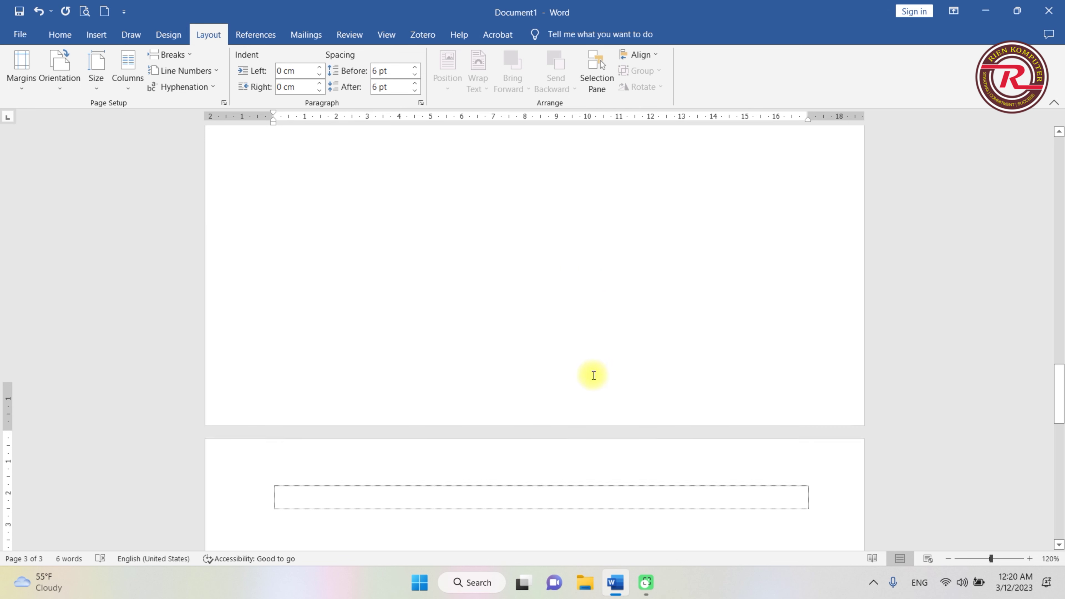
scroll(561, 374, down, 1)
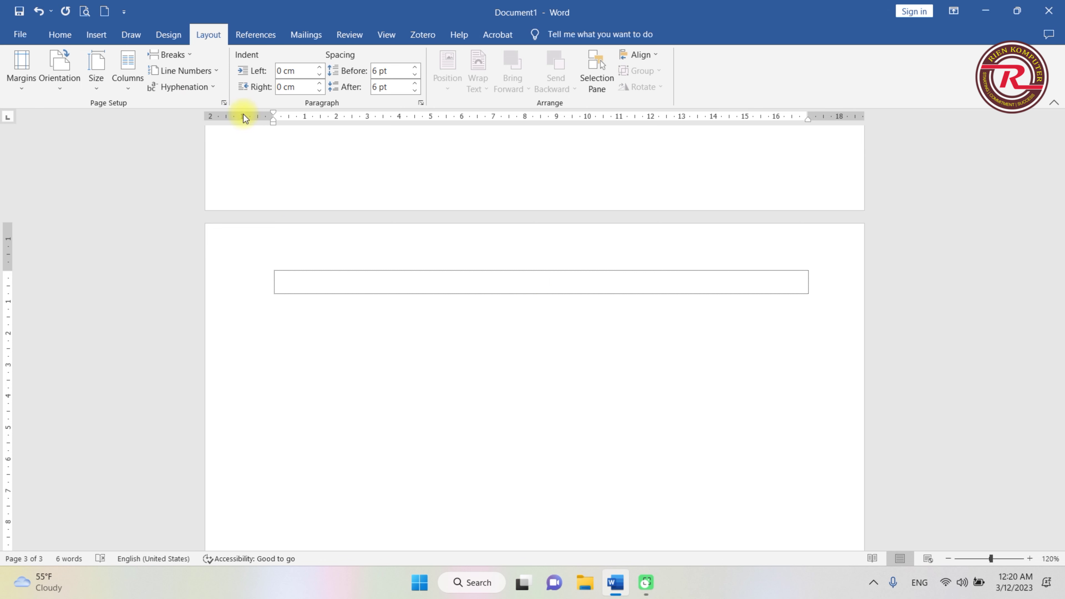
click(222, 103)
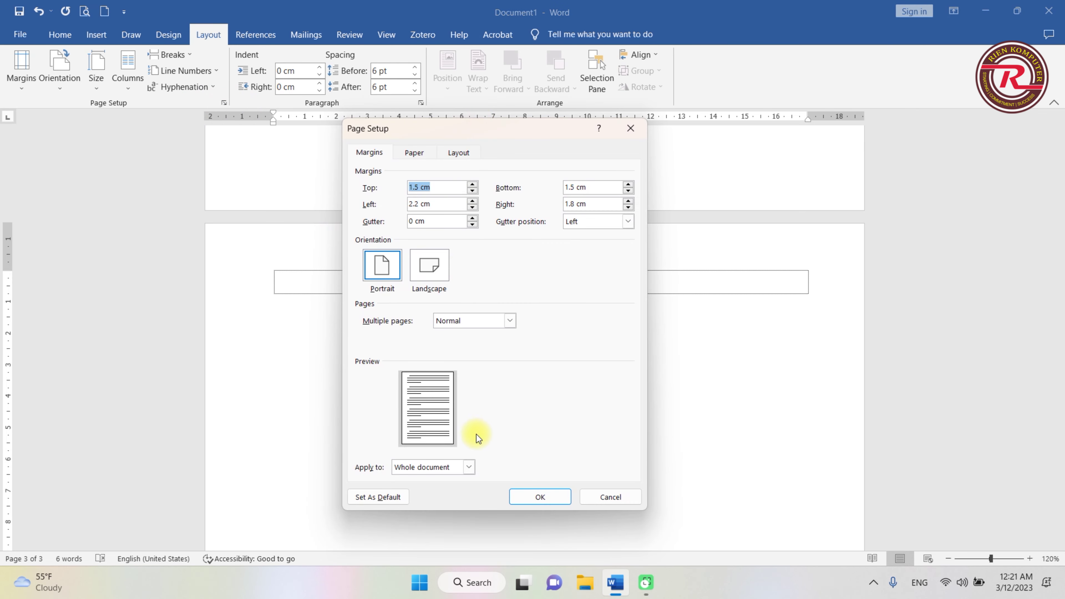
click(428, 267)
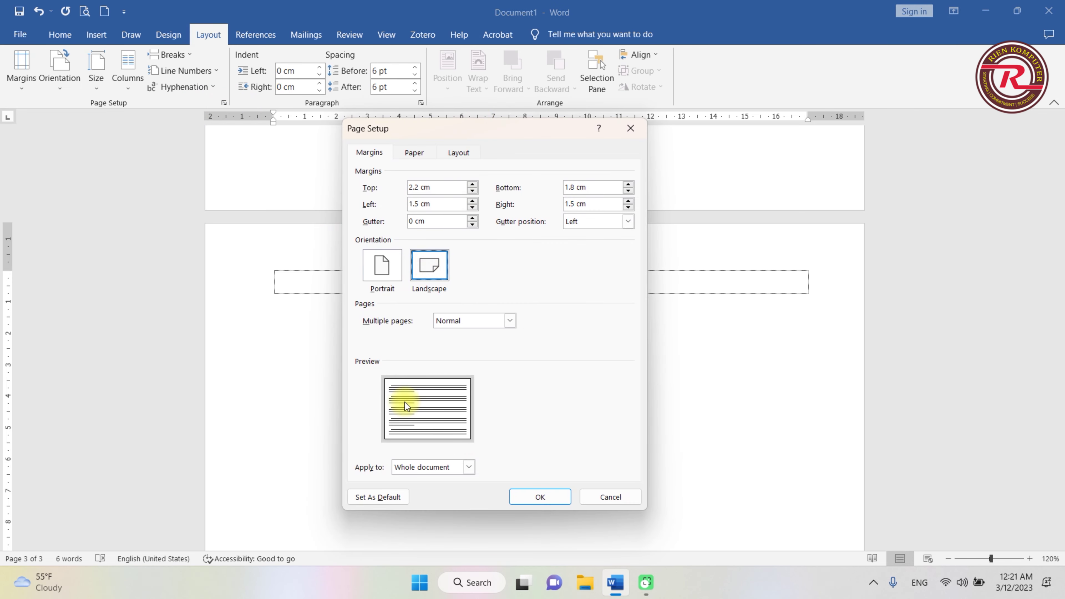
click(469, 467)
click(471, 470)
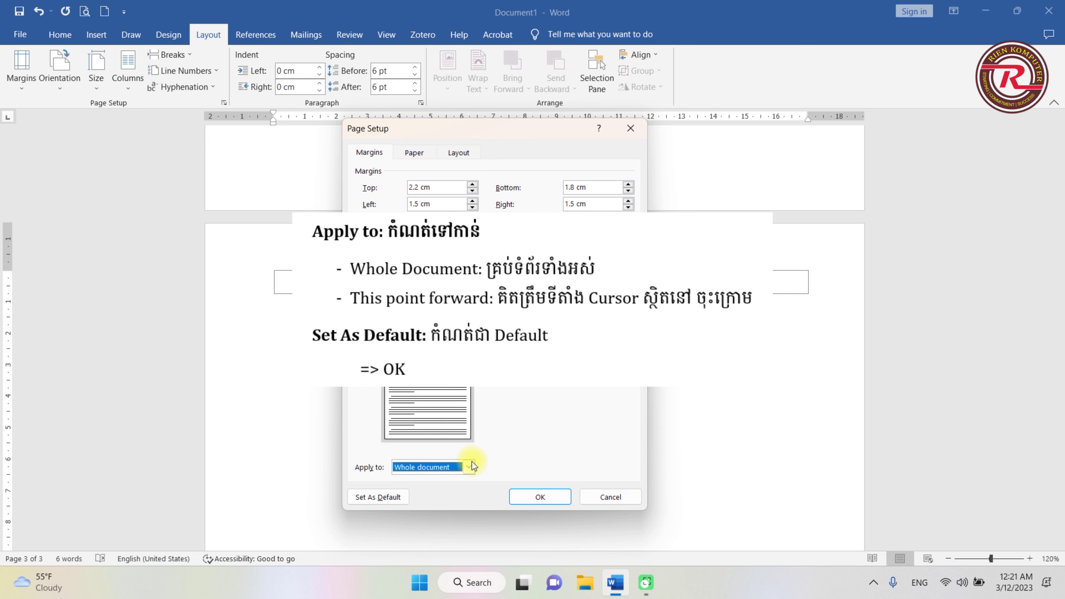
click(432, 471)
click(432, 469)
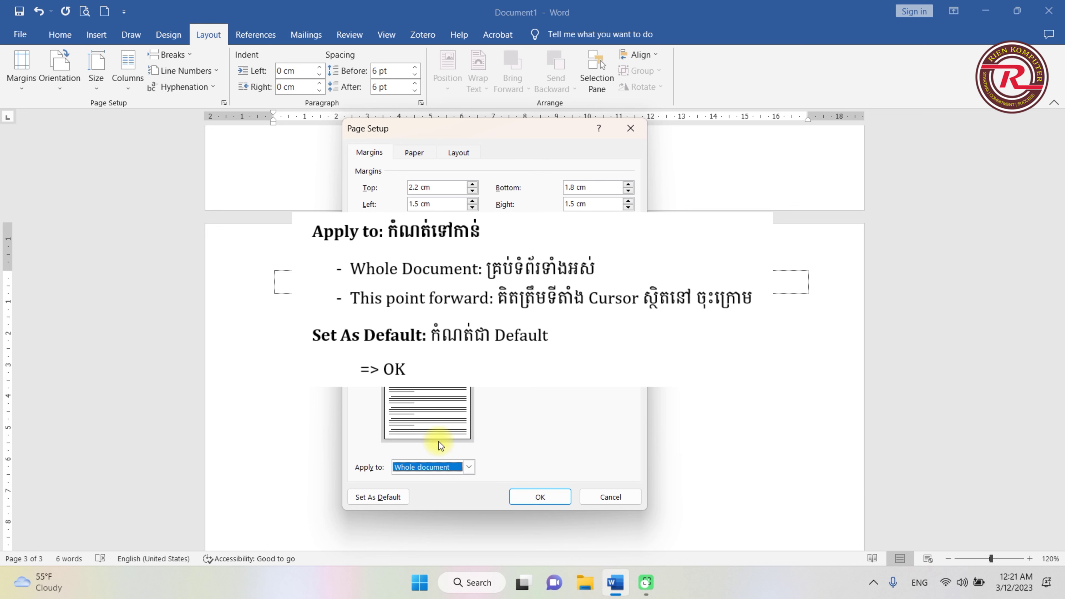
click(556, 499)
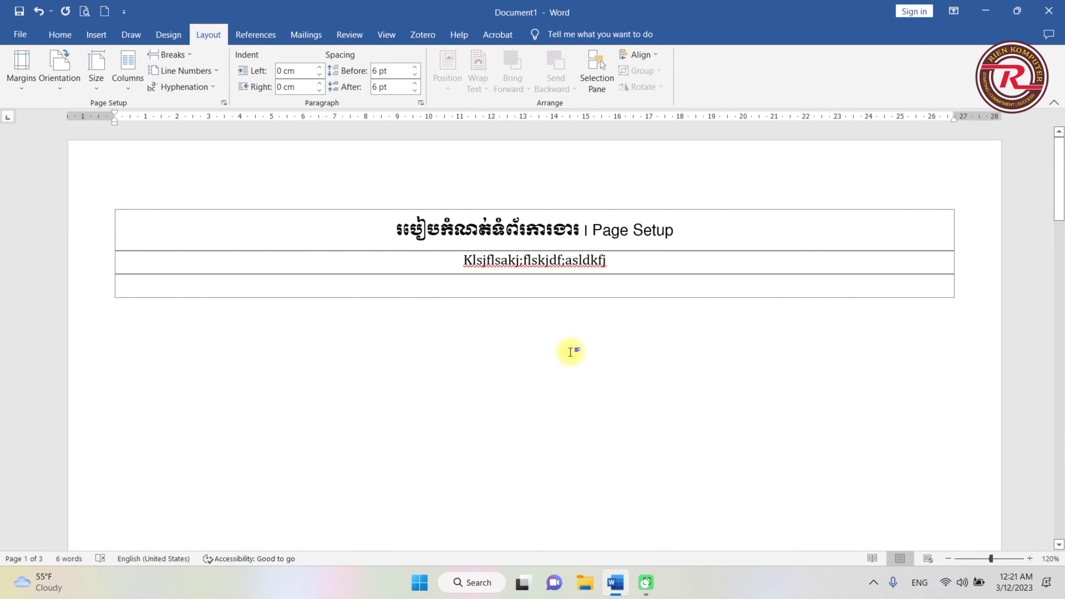
click(67, 88)
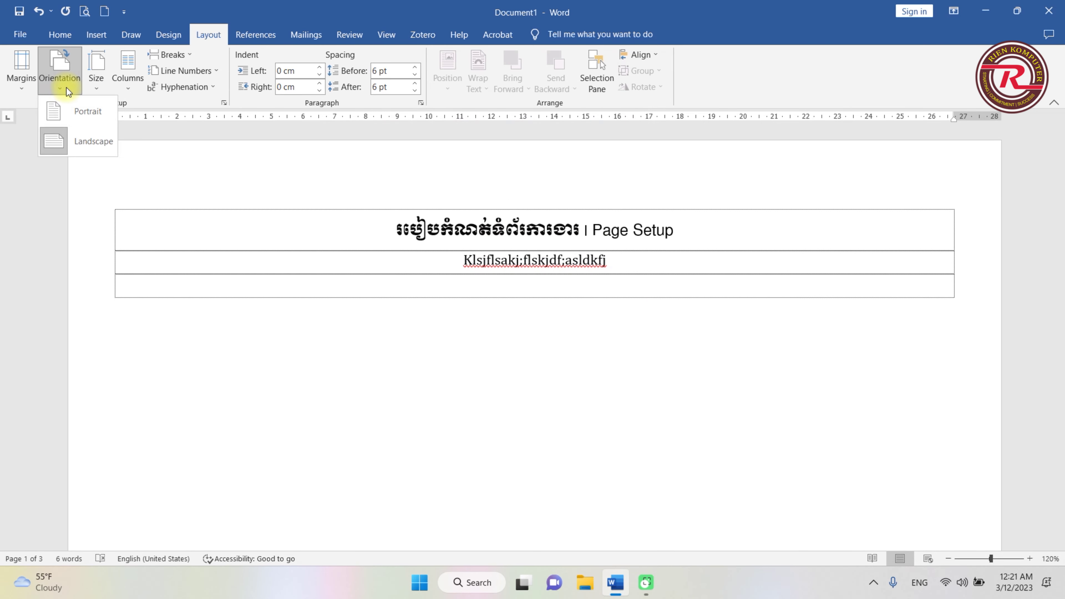
click(88, 111)
scroll(554, 482, down, 5)
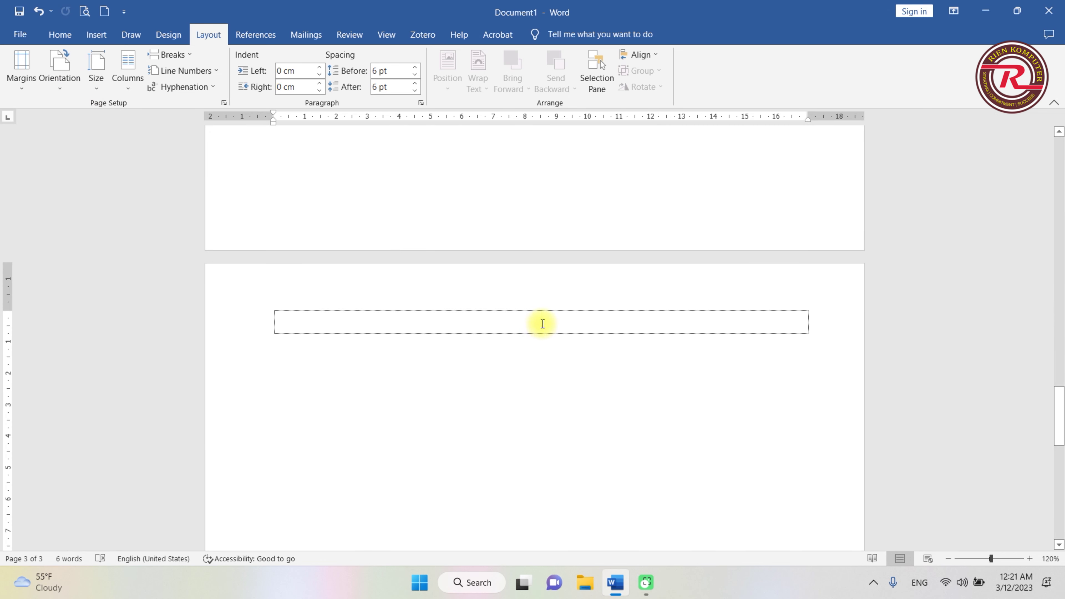
Step: Apply Landscape orientation from page 3 onward with 'This point forward', then undo the last layout change
click(223, 101)
click(426, 270)
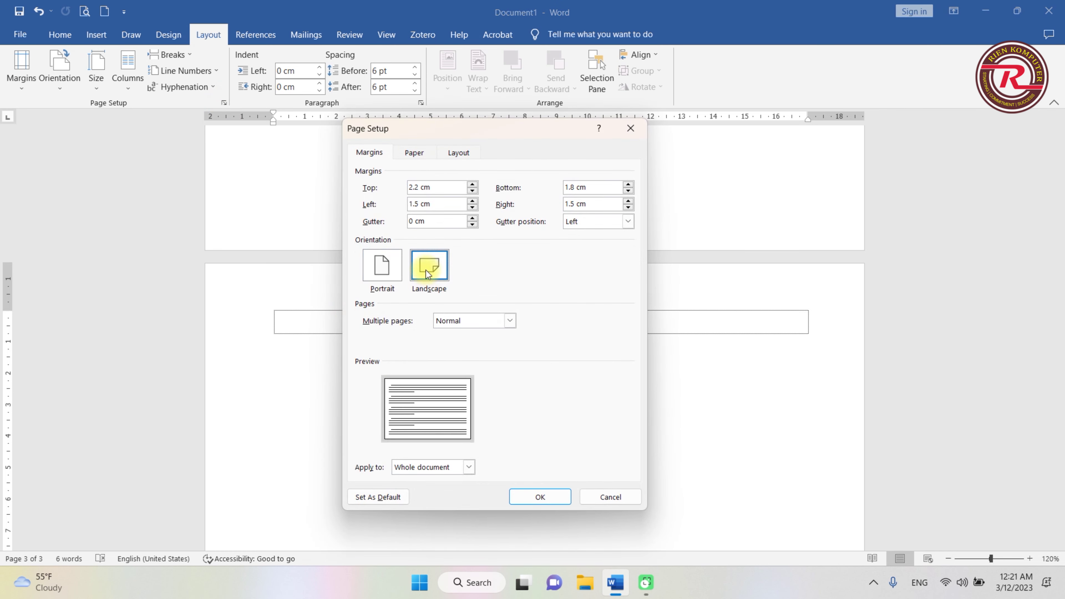
click(469, 468)
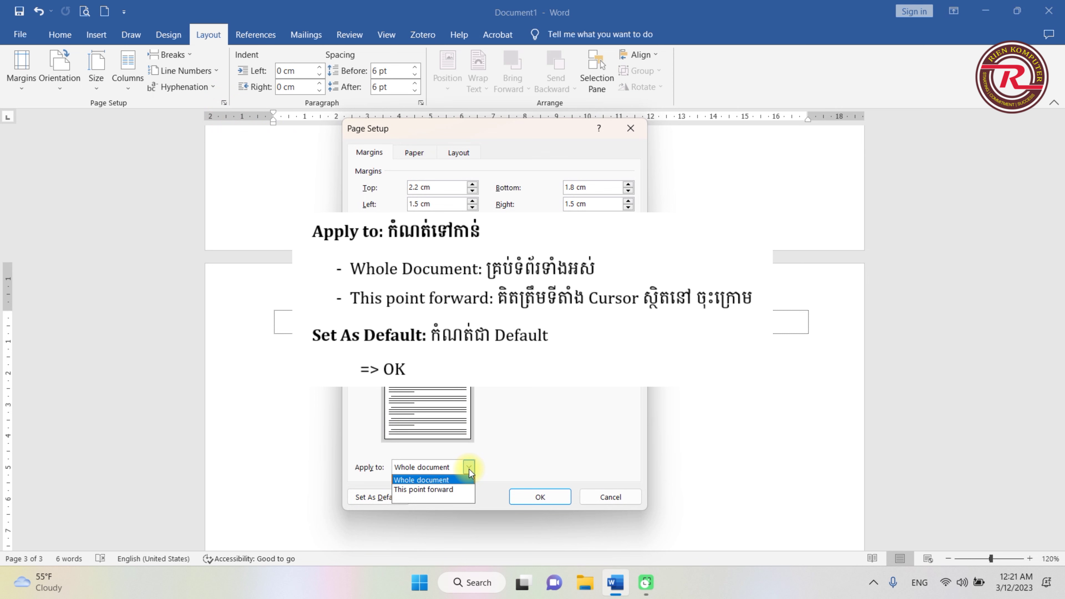
click(423, 489)
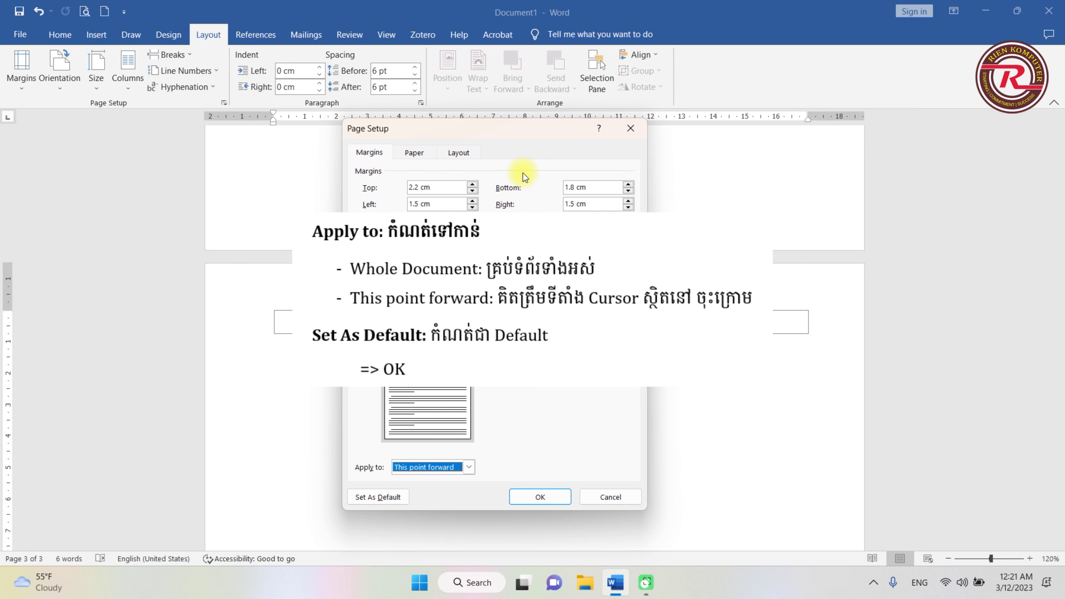
drag(505, 132, 855, 158)
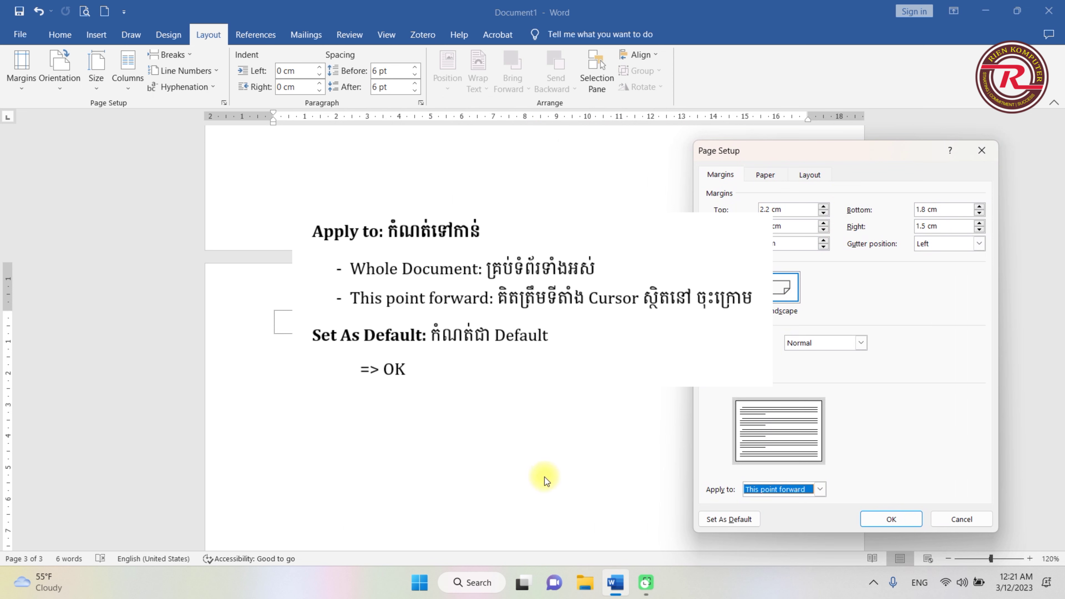
click(891, 520)
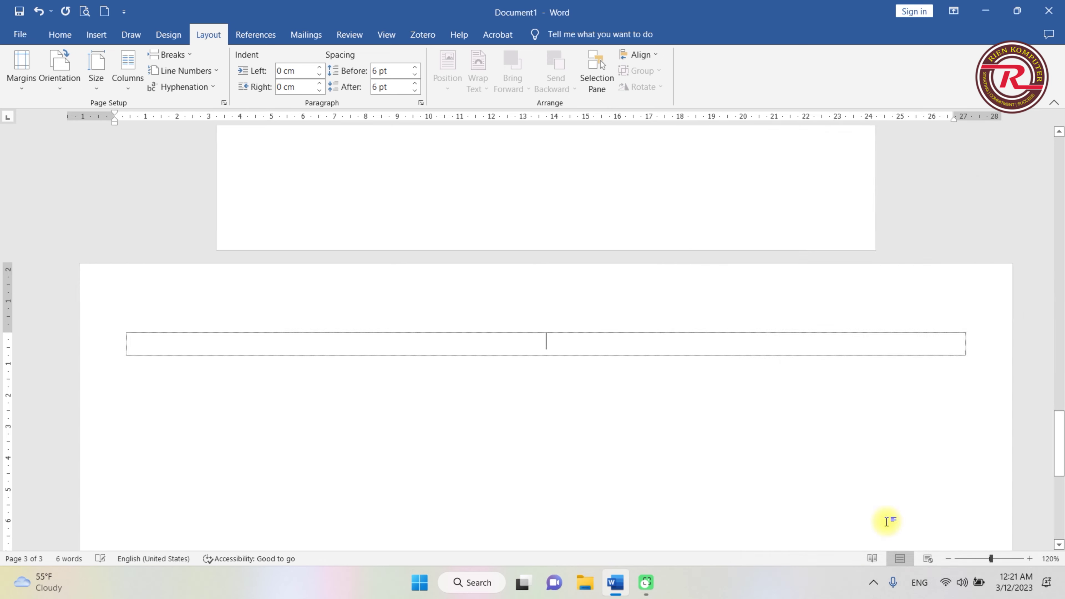
key(ctrl+z)
Step: Type 'aksdjf;aksjfa' in the page 3 table row and add a page break creating page 4
scroll(499, 293, up, 3)
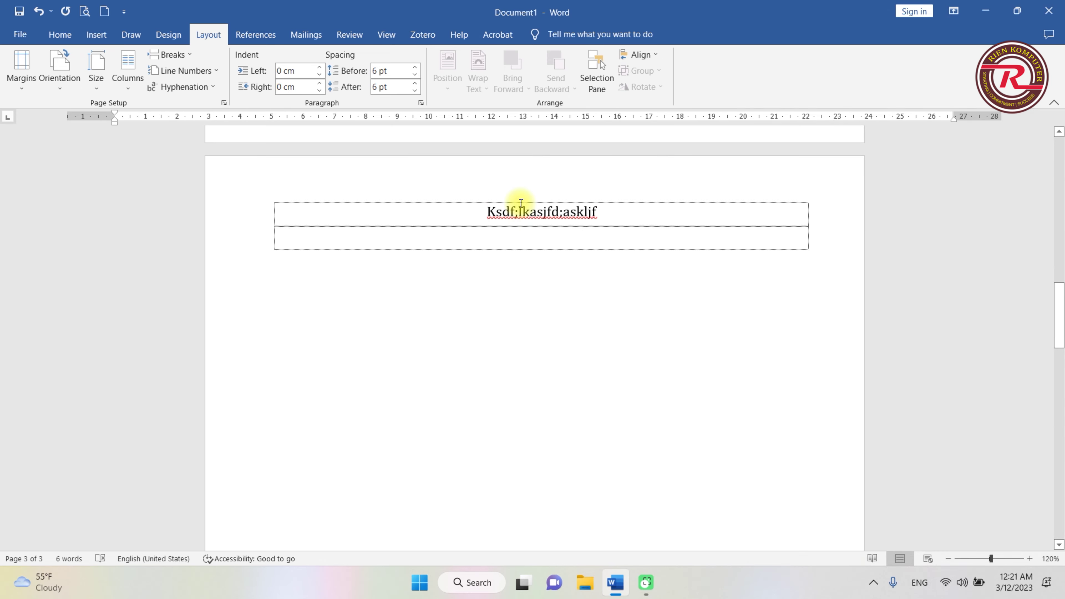
scroll(629, 377, up, 5)
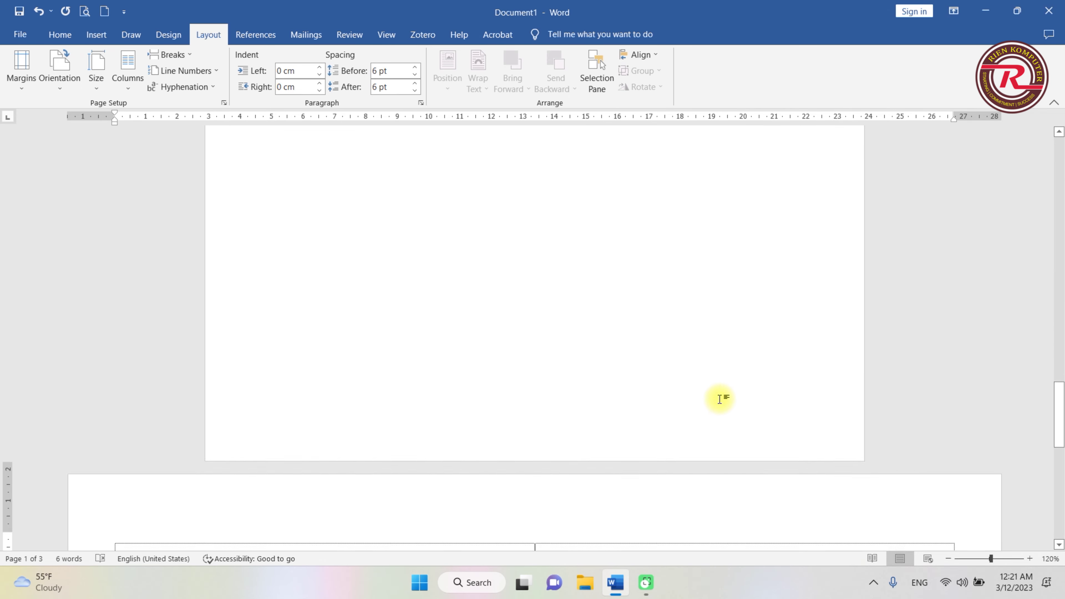
scroll(719, 398, down, 5)
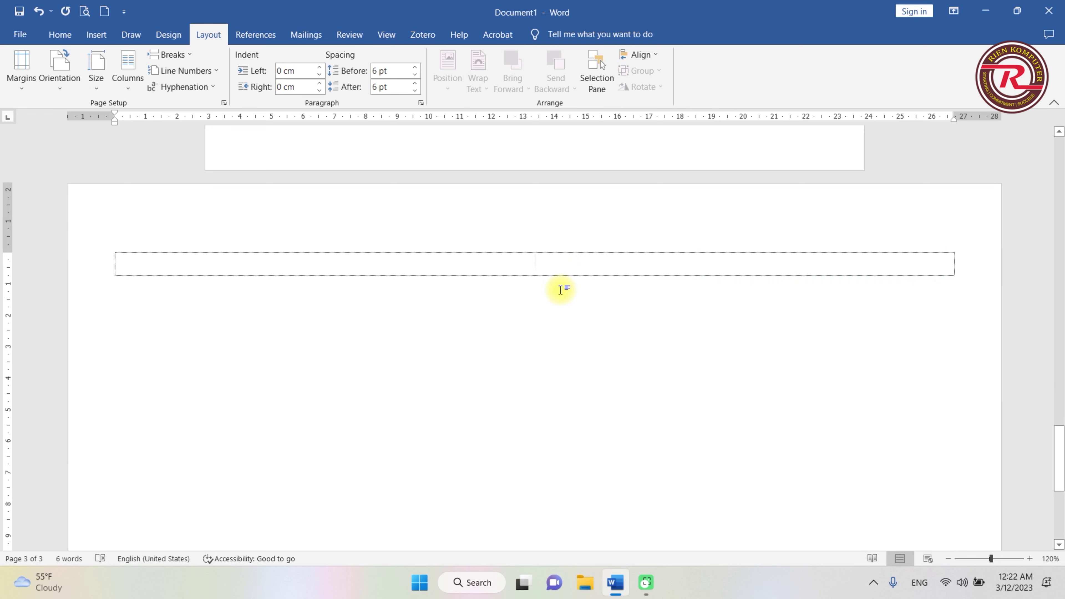
text(aksdjf;aksjfa)
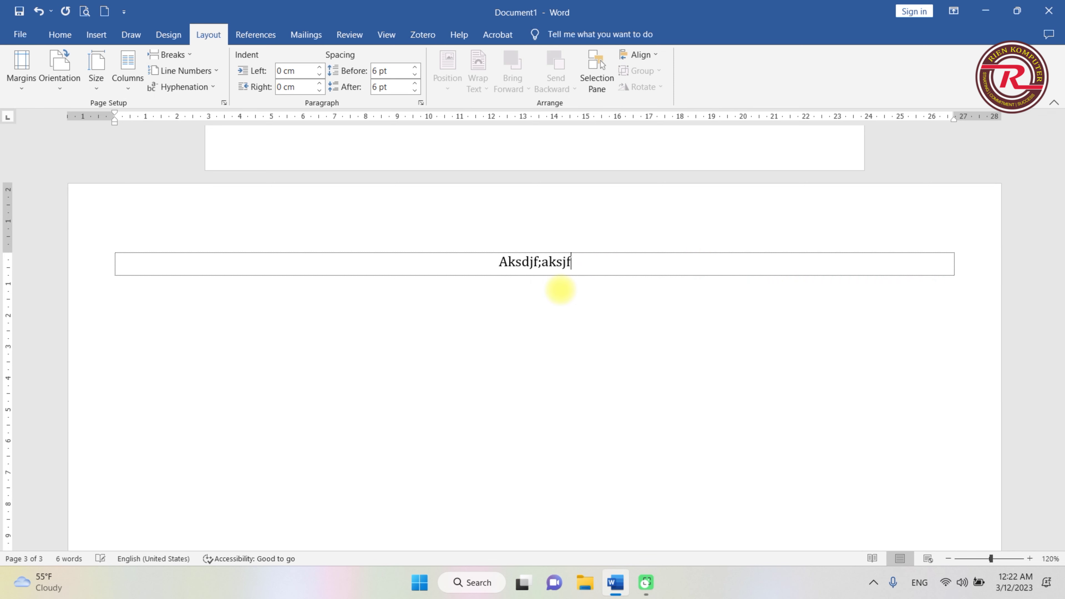
key(ctrl+Return)
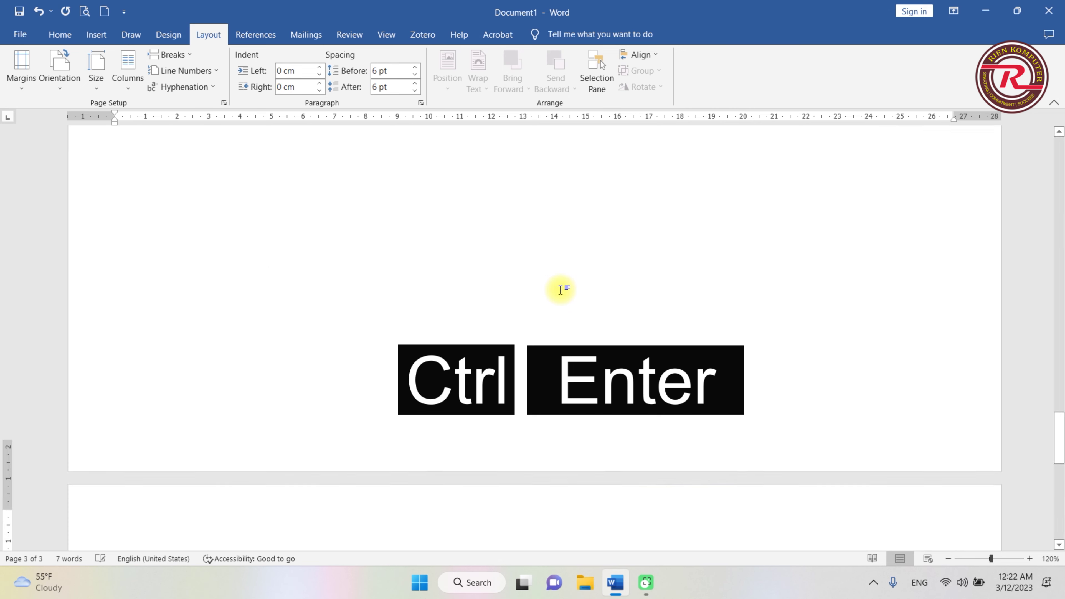
key(ctrl+z)
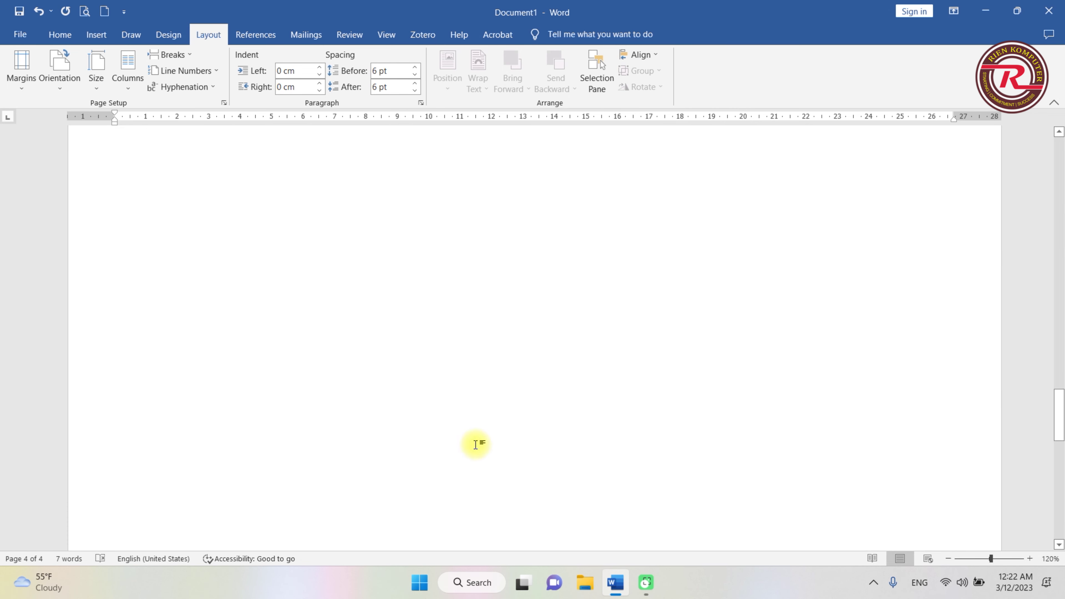
key(ctrl+Return)
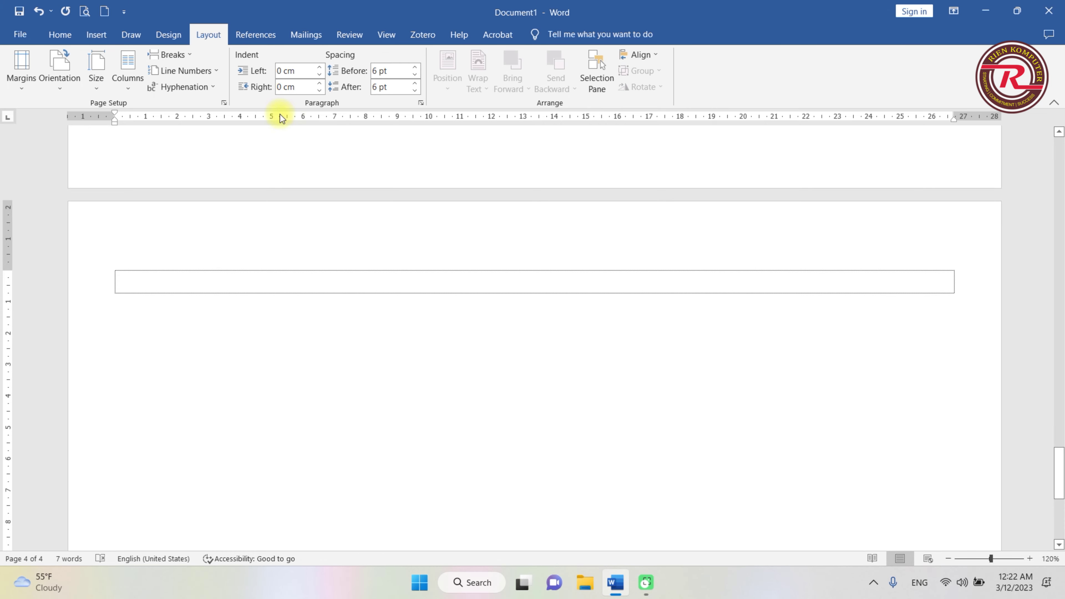
click(224, 103)
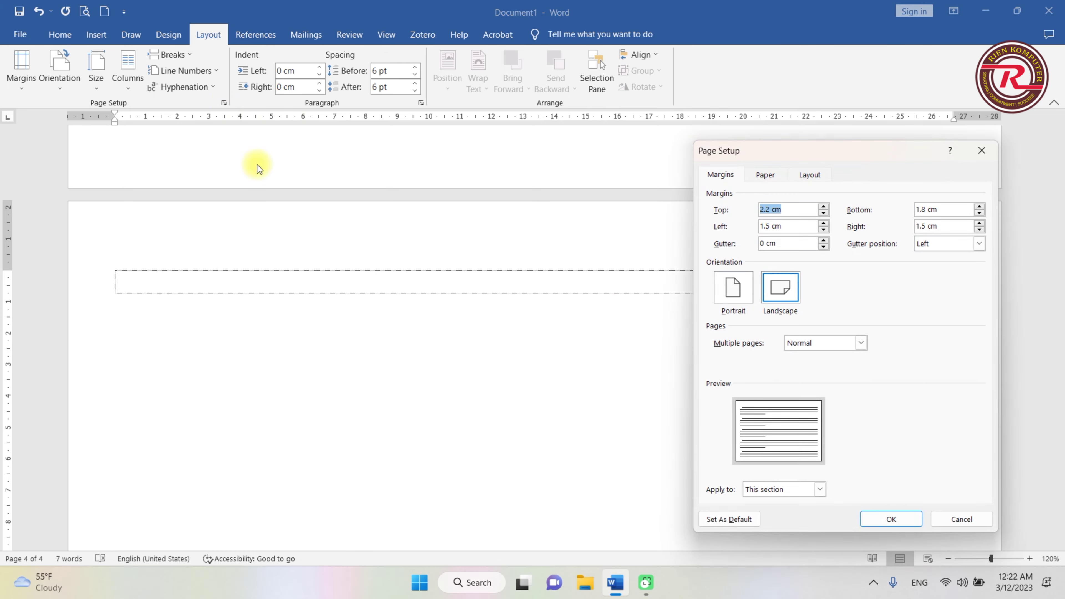
Step: Switch page 4 onward back to Portrait with 'This point forward', leaving page 3 landscape
click(734, 289)
click(820, 489)
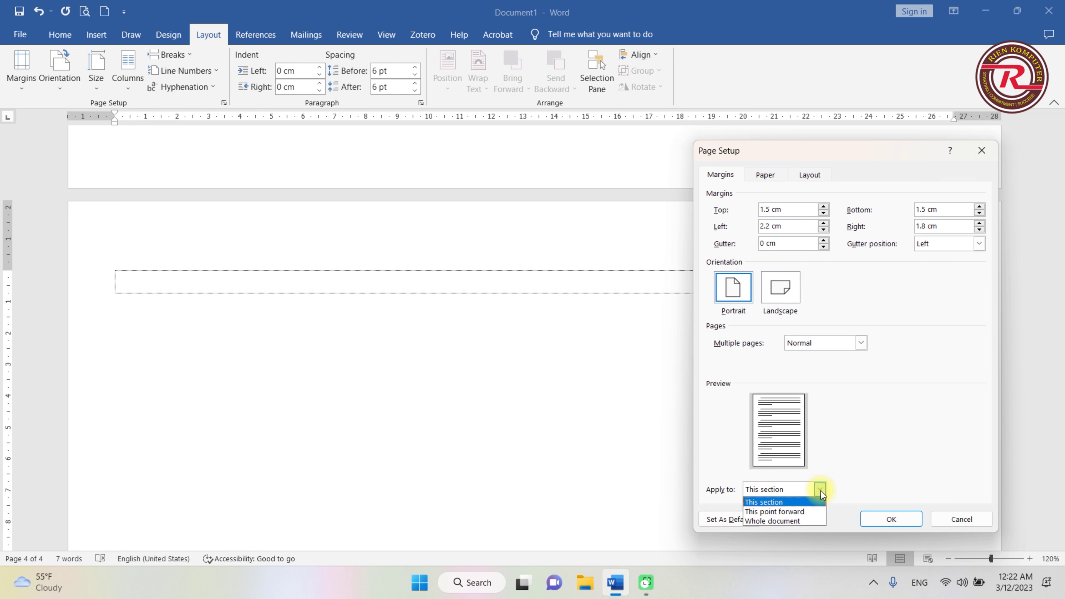
click(804, 511)
click(908, 514)
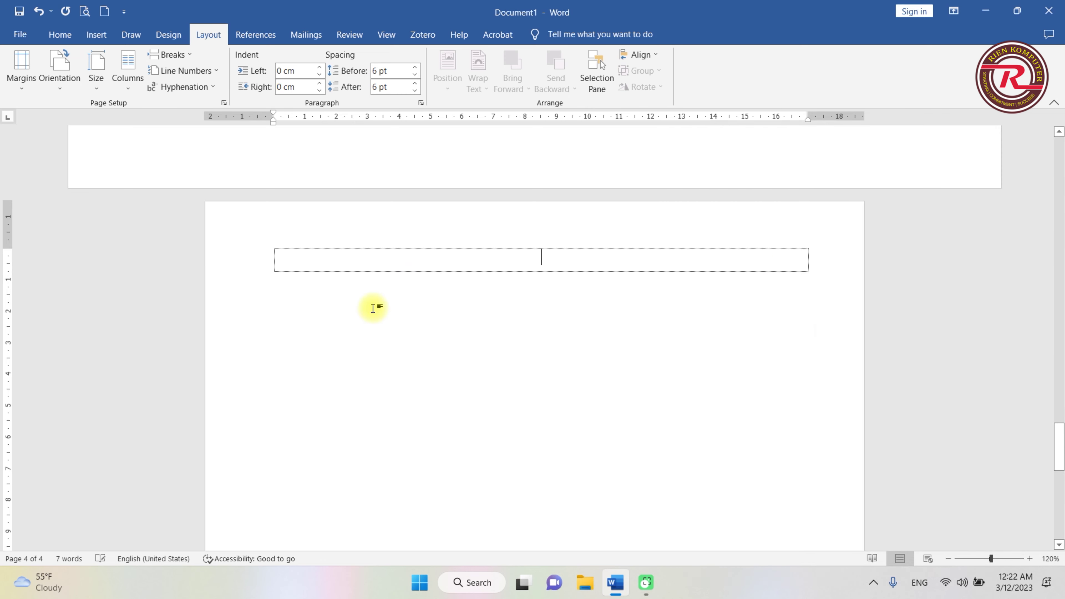
scroll(452, 334, up, 3)
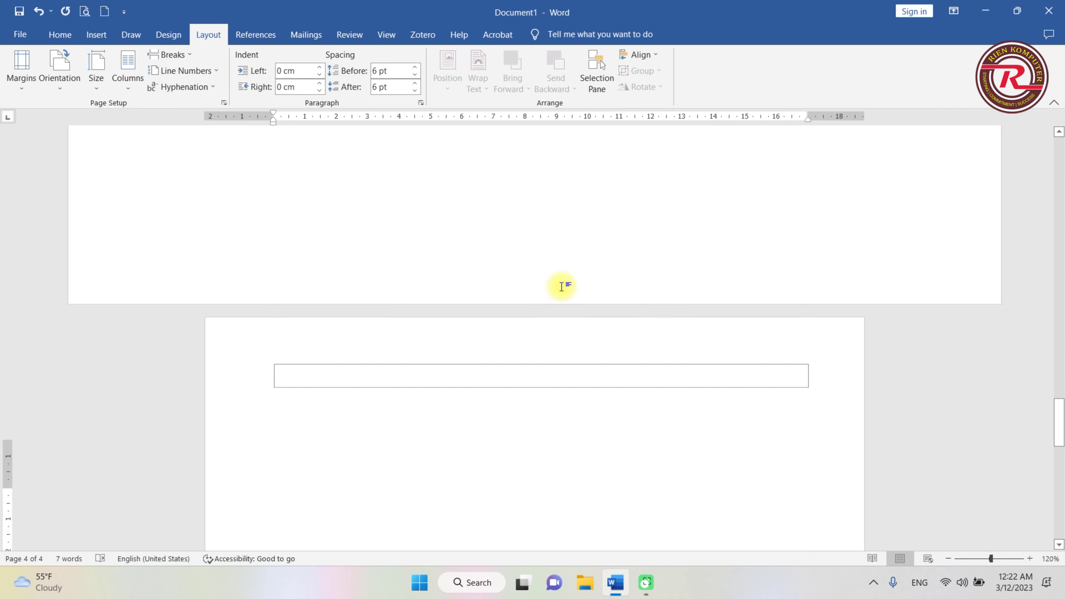
scroll(503, 319, up, 7)
scroll(550, 307, up, 5)
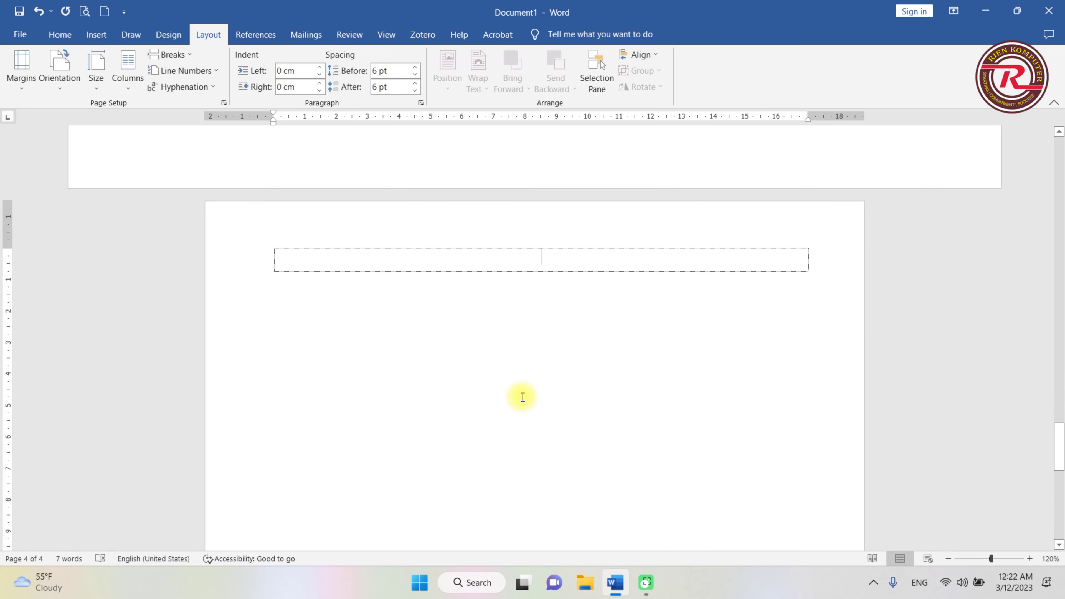